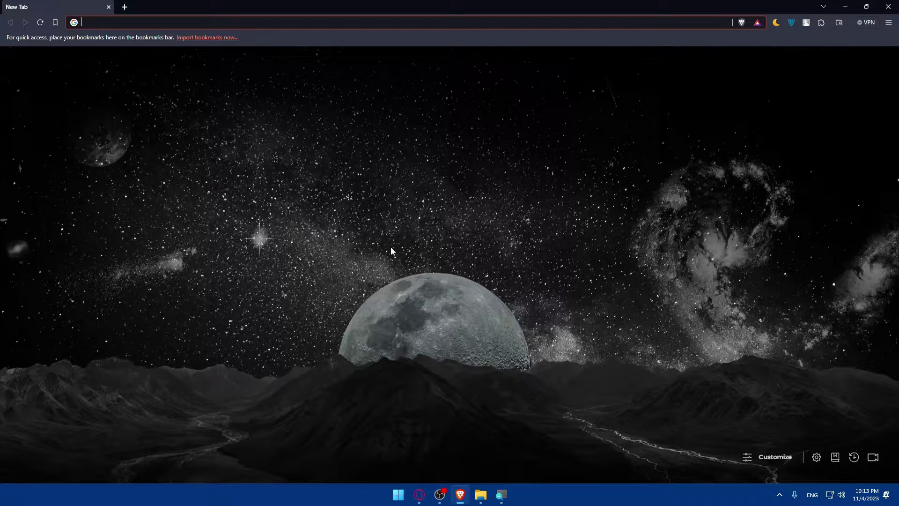
# Step: Go to cjdropshipping.com and log out of the CJ account
pyautogui.click(141, 25)
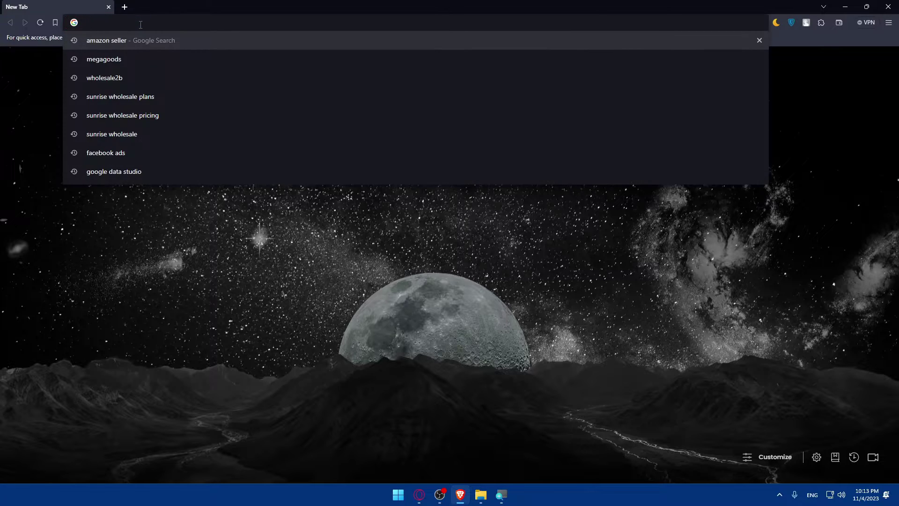
pyautogui.write('cjdrop')
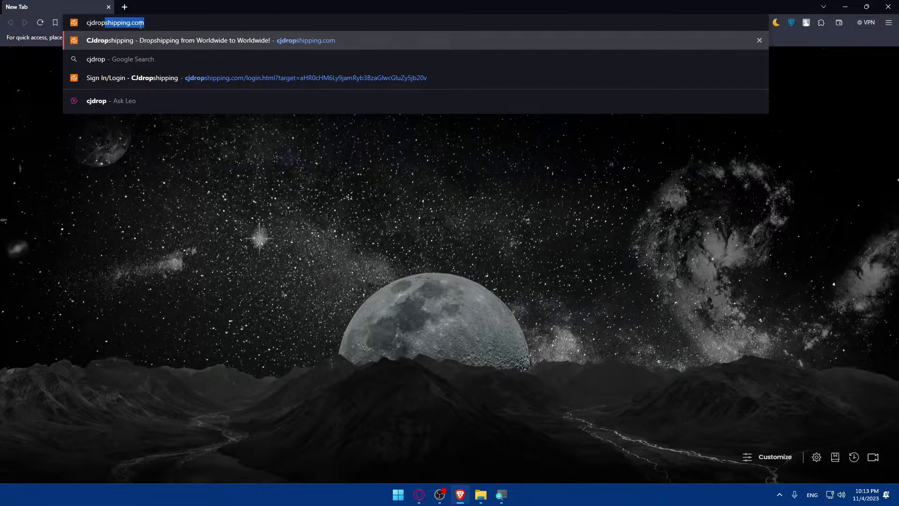
pyautogui.write('shipping.')
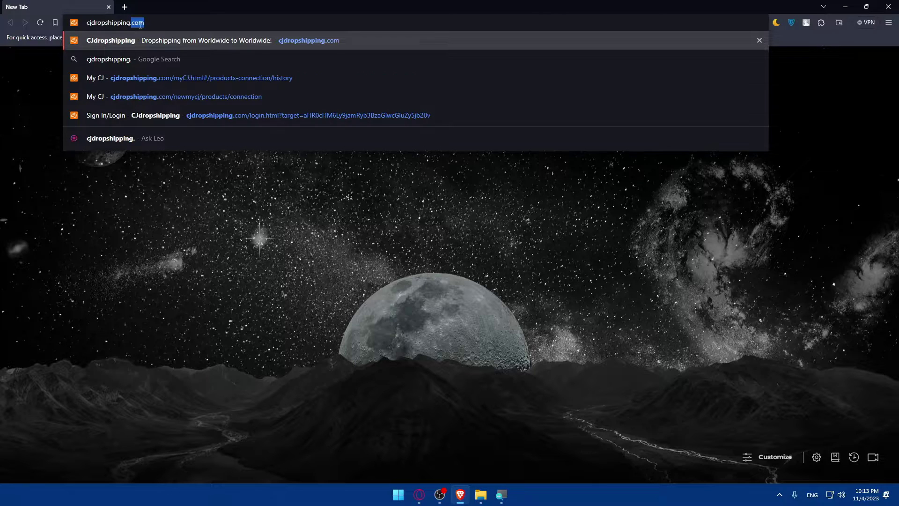
pyautogui.press('Return')
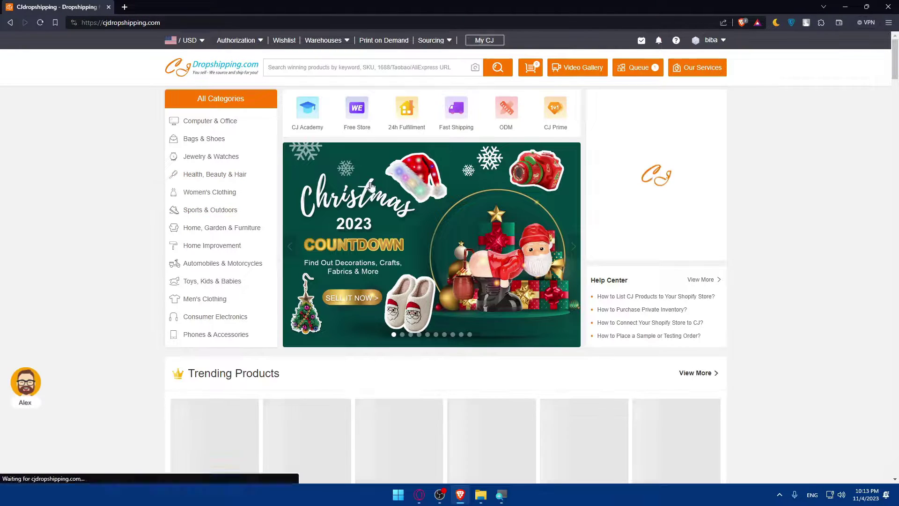
pyautogui.moveTo(724, 42)
pyautogui.click(722, 141)
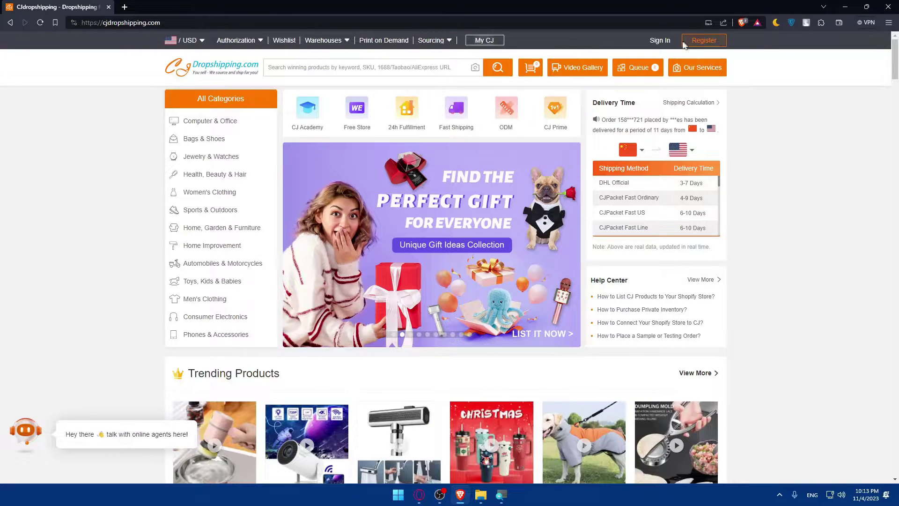
# Step: Sign back in to CJdropshipping with a Google account
pyautogui.click(659, 40)
pyautogui.click(560, 353)
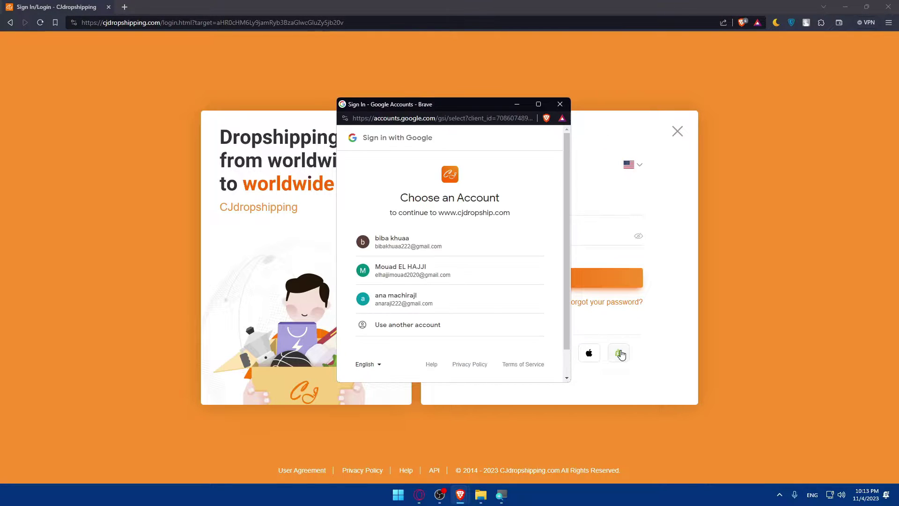
pyautogui.click(426, 239)
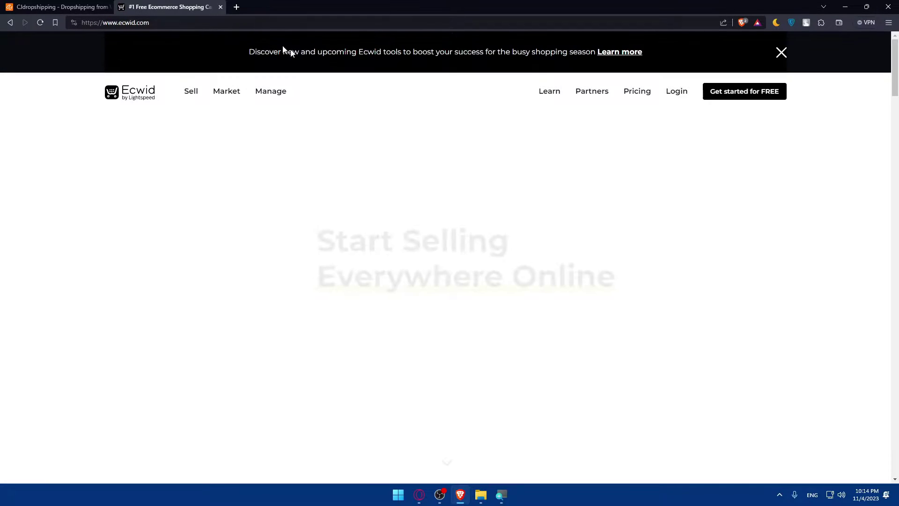
# Step: Log in to Ecwid with Google and scroll through the control panel dashboard
pyautogui.click(679, 94)
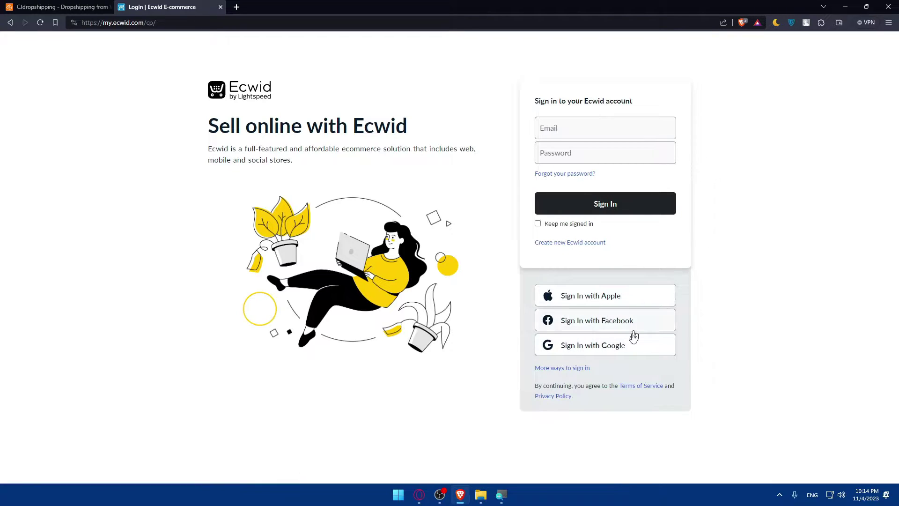
pyautogui.click(633, 343)
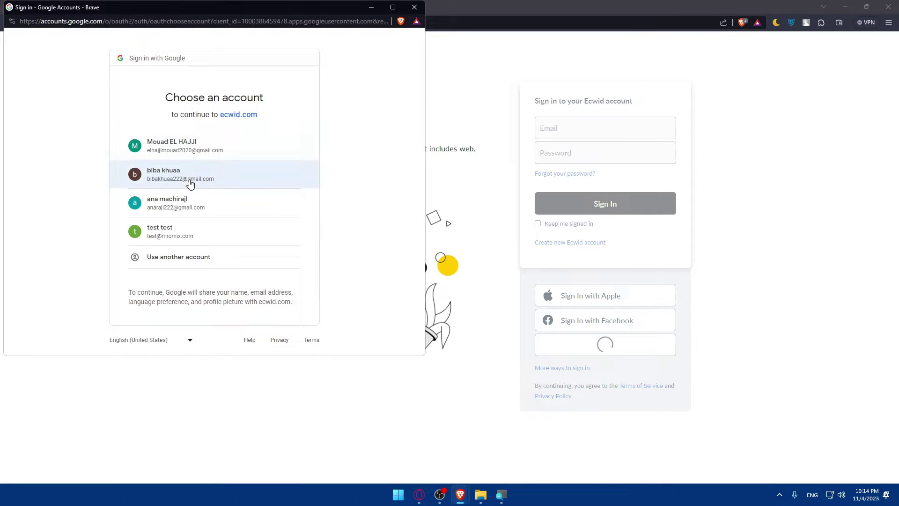
pyautogui.click(191, 180)
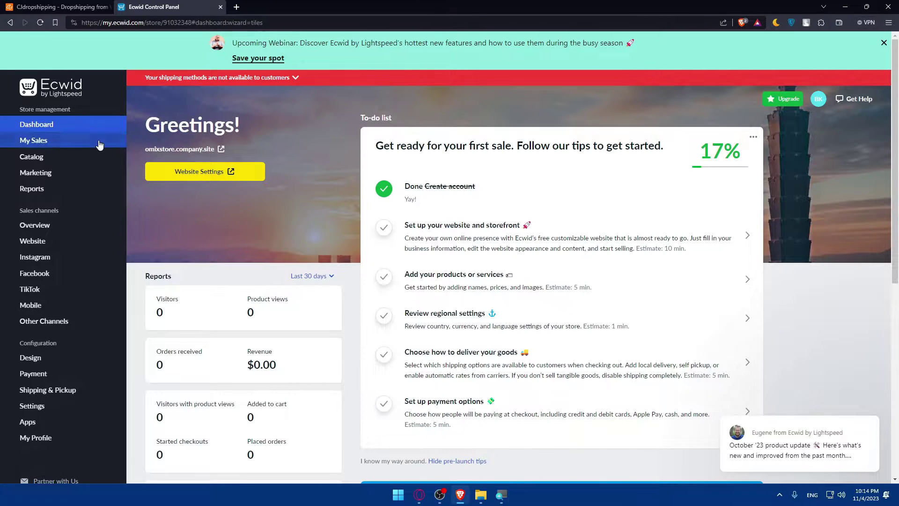
pyautogui.scroll(-2, 90, 155)
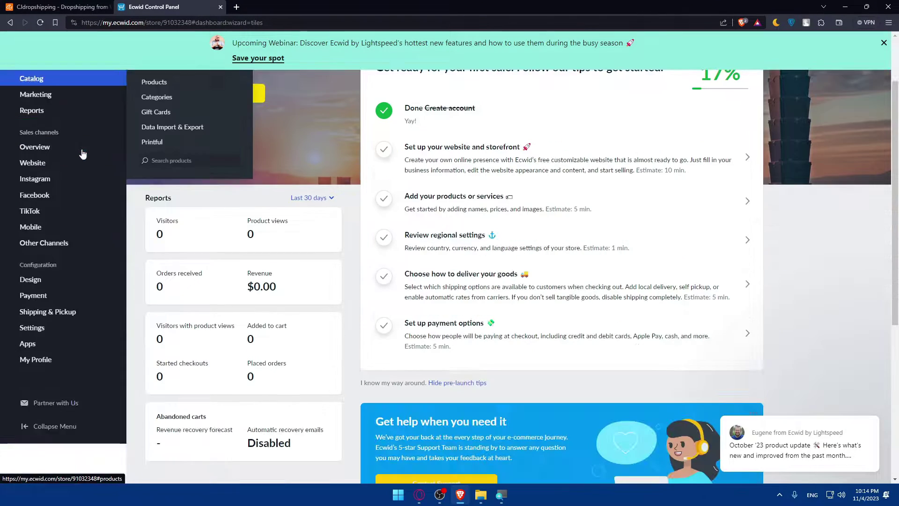
pyautogui.scroll(-3, 82, 203)
# Step: Open the CJ account's Store Authorization page and scroll through the supported platforms list
pyautogui.moveTo(82, 206)
pyautogui.click(56, 7)
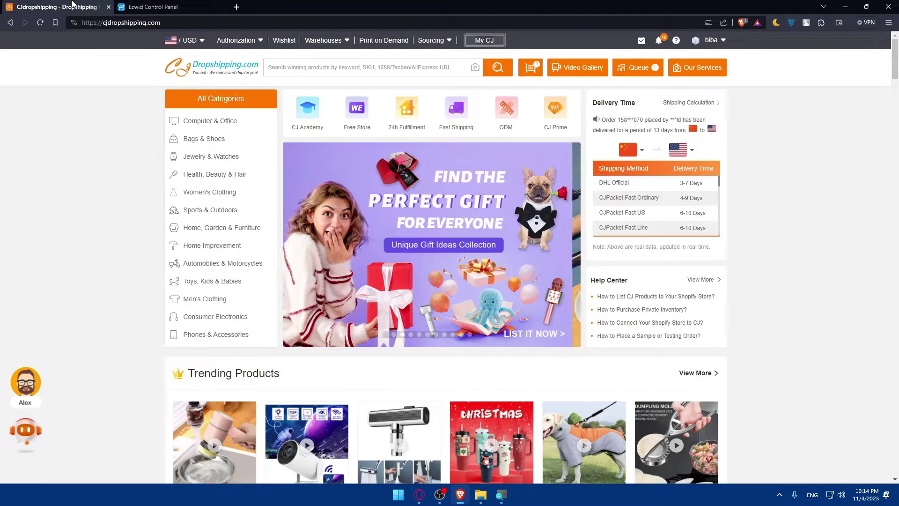
pyautogui.moveTo(709, 41)
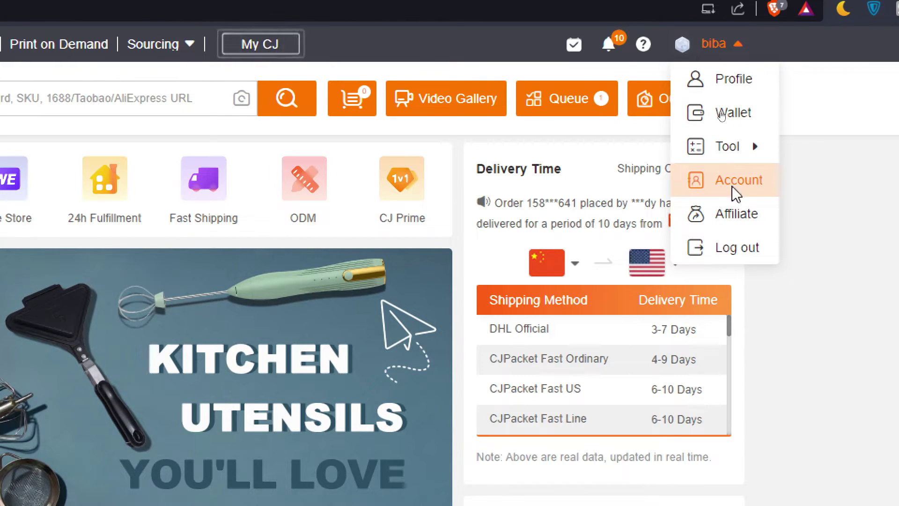
pyautogui.click(739, 179)
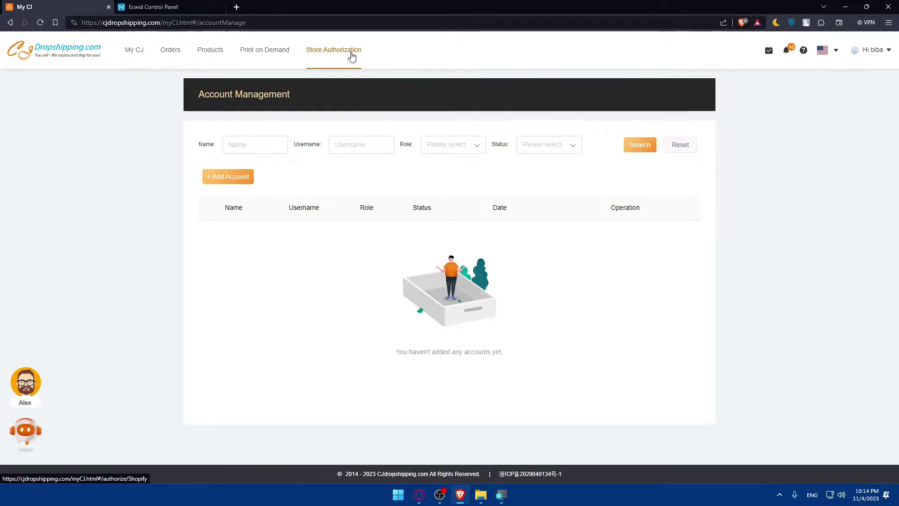
pyautogui.click(352, 57)
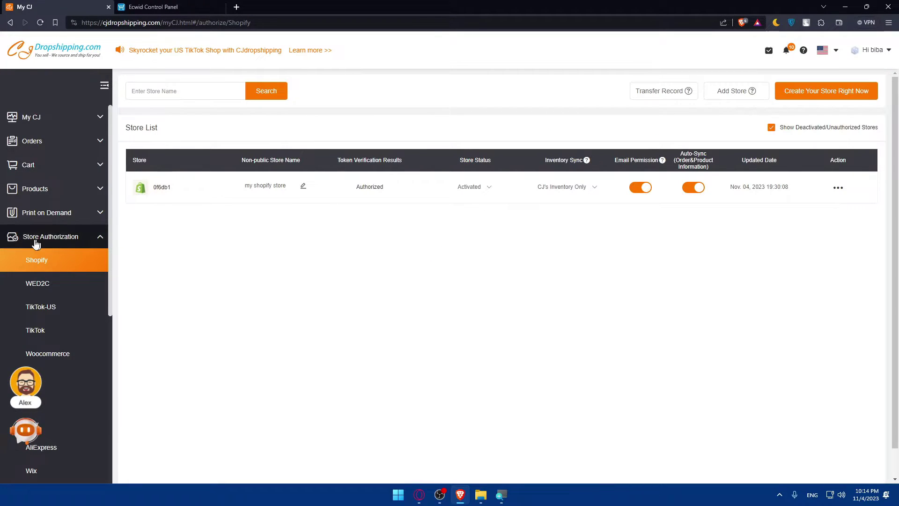
pyautogui.scroll(-2, 77, 242)
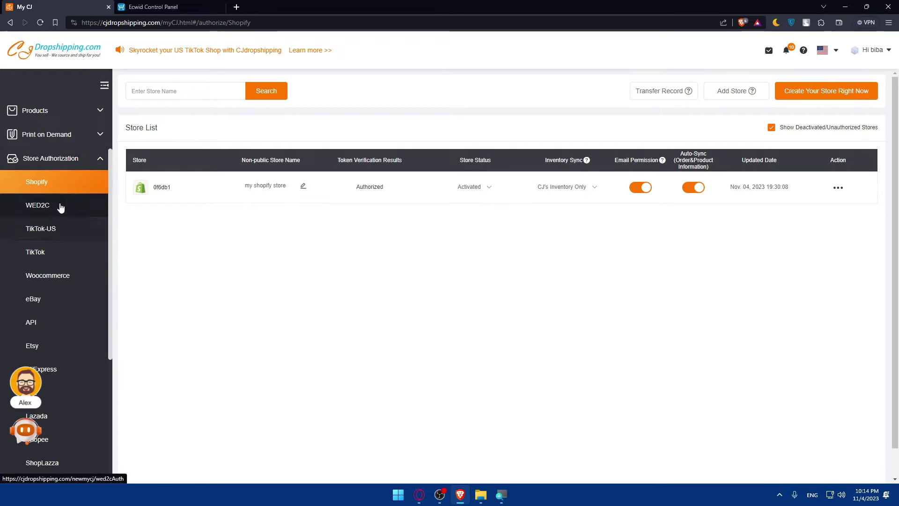
pyautogui.scroll(-2, 61, 297)
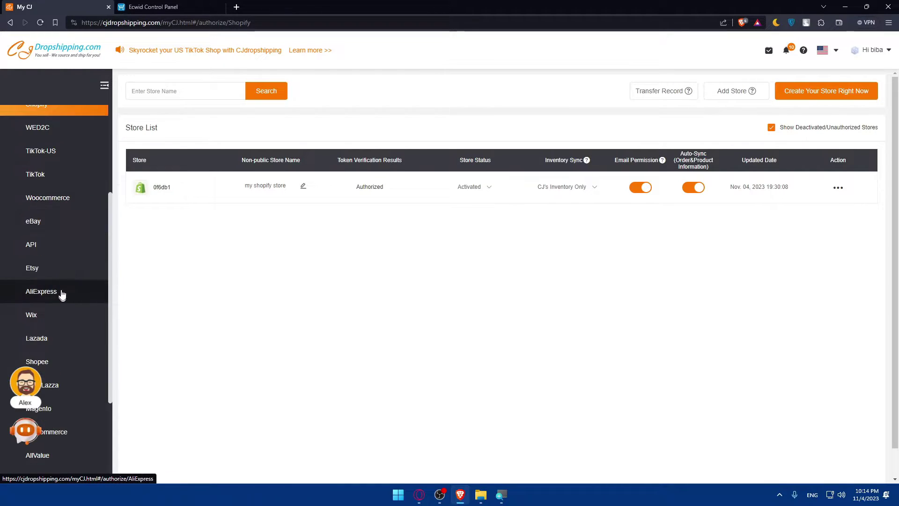
pyautogui.scroll(-4, 54, 262)
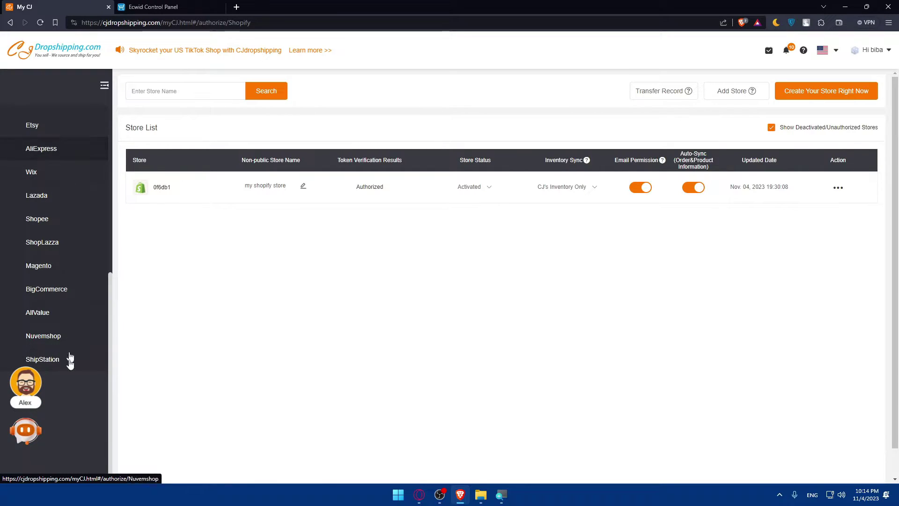
# Step: Ask CJ support chat 'can i connect to ecwid', try the Amazon suggestion, then close it
pyautogui.click(26, 430)
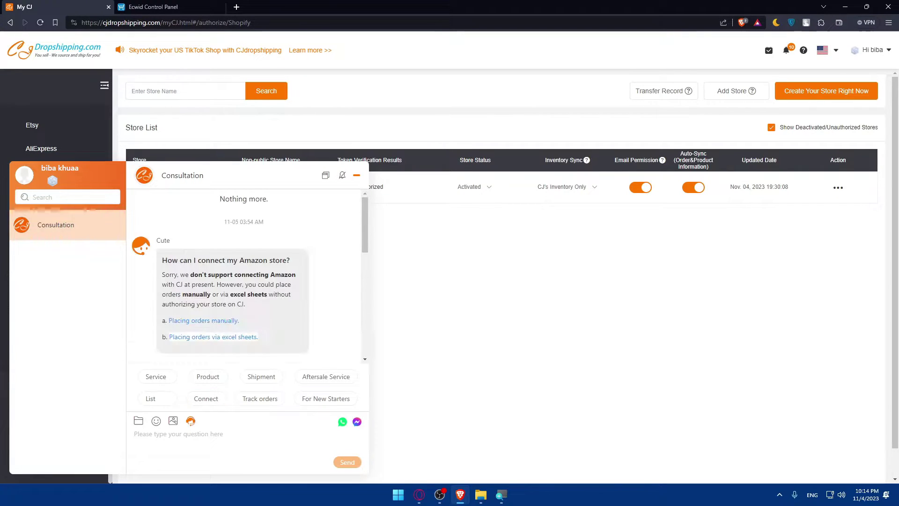
pyautogui.write('can i conn')
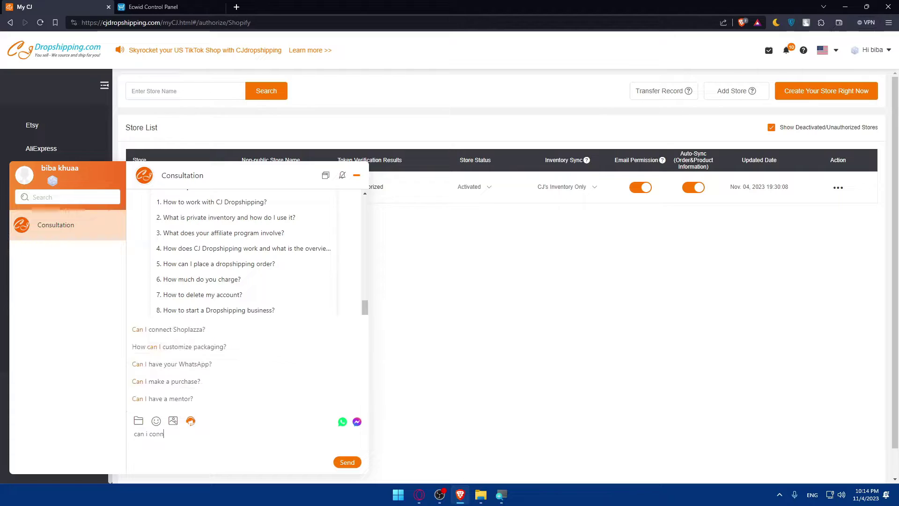
pyautogui.write('ect to ecwid')
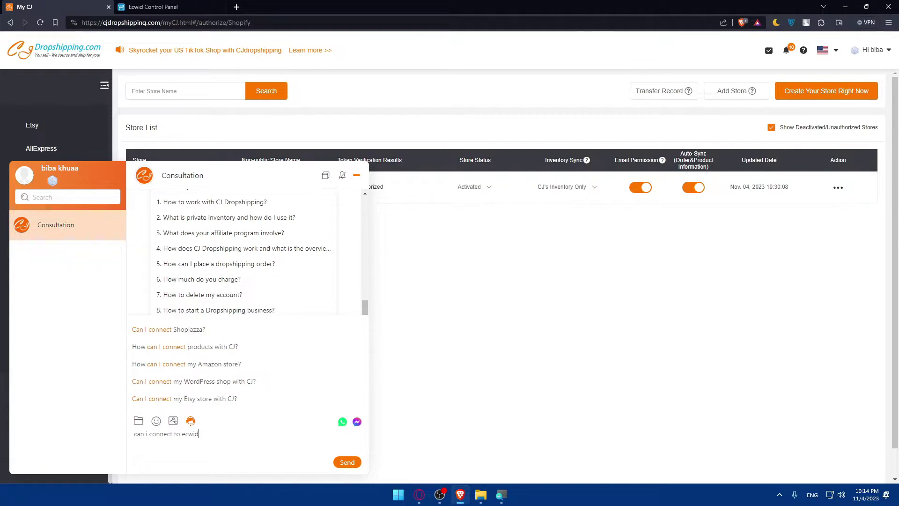
pyautogui.click(336, 462)
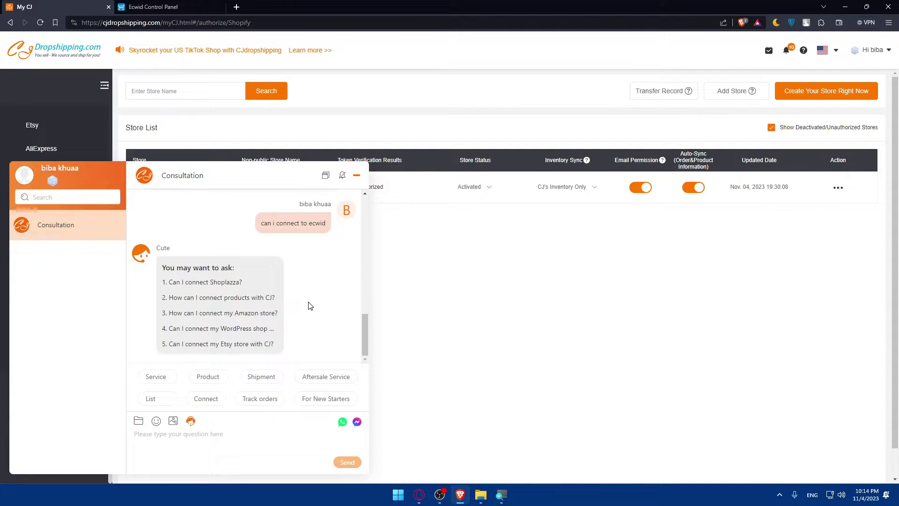
pyautogui.click(255, 313)
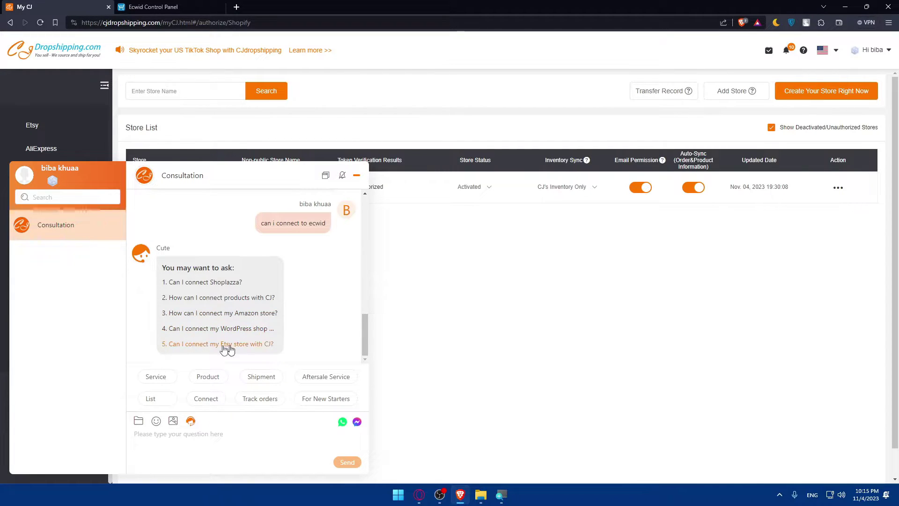
pyautogui.click(356, 177)
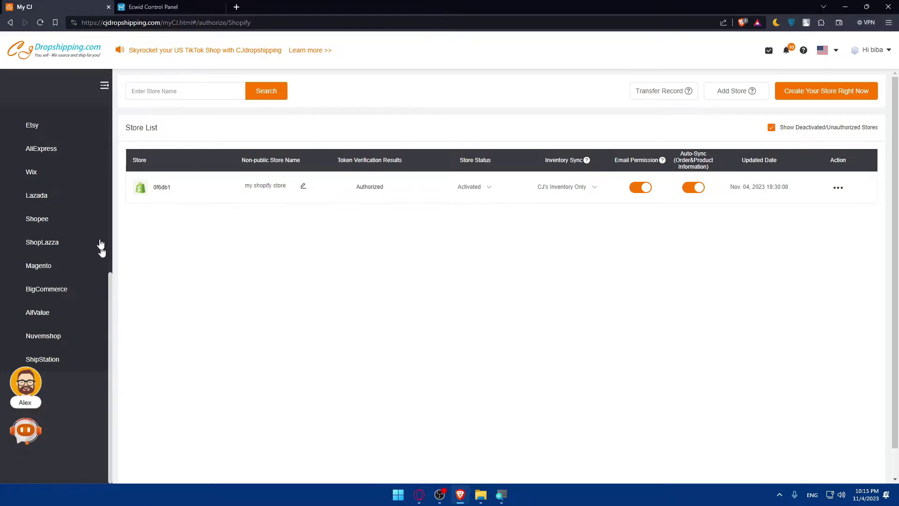
# Step: Open the Ecwid App Market and search it for dropshipping apps
pyautogui.click(165, 6)
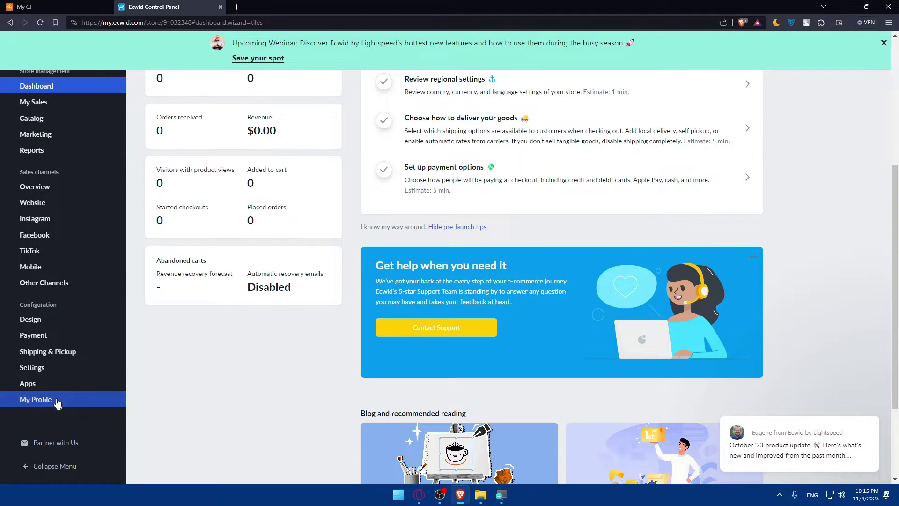
pyautogui.moveTo(112, 383)
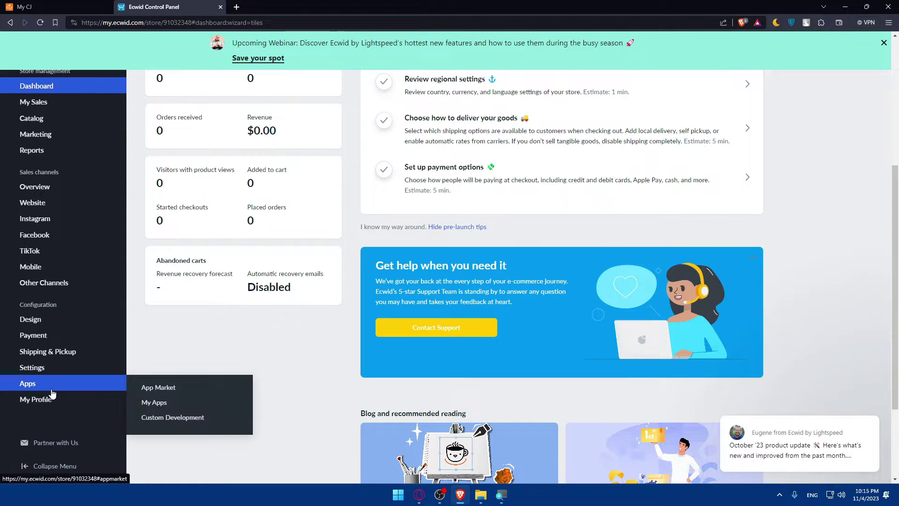
pyautogui.click(160, 388)
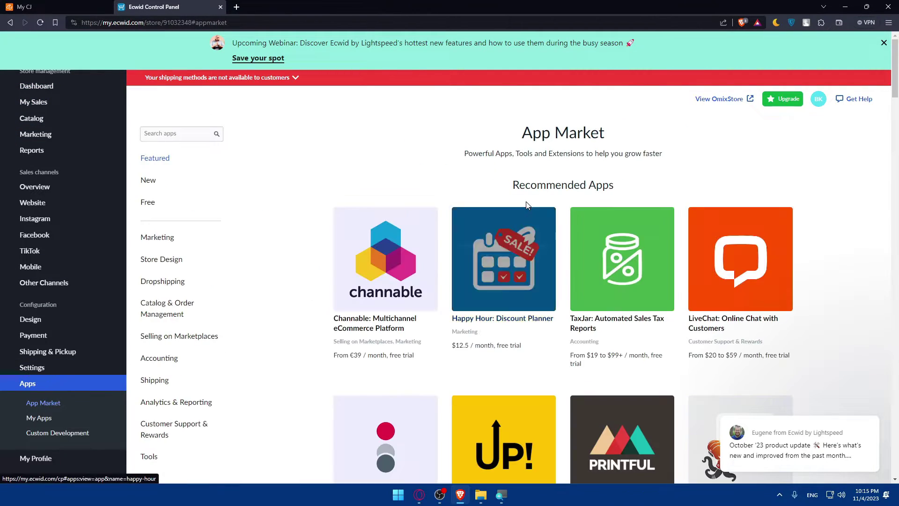
pyautogui.click(165, 133)
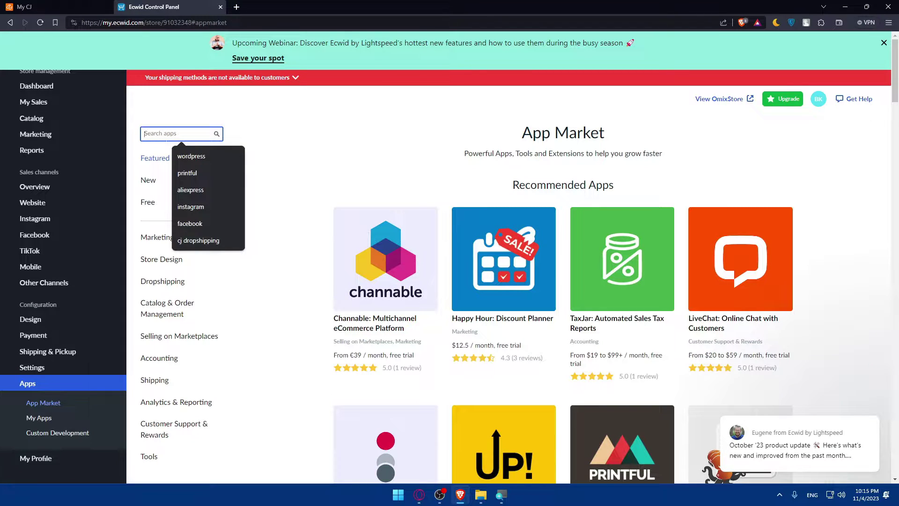
pyautogui.write('drop')
pyautogui.press('Return')
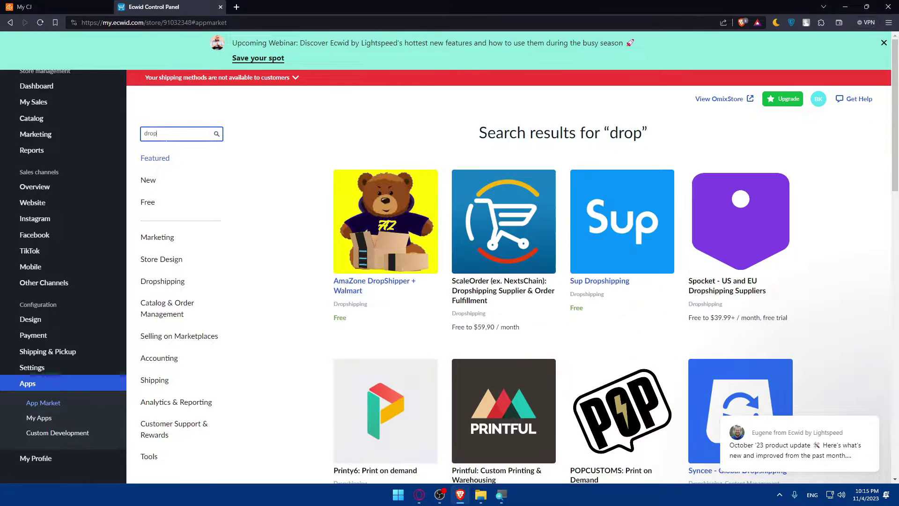
pyautogui.write('chi')
pyautogui.press('Return')
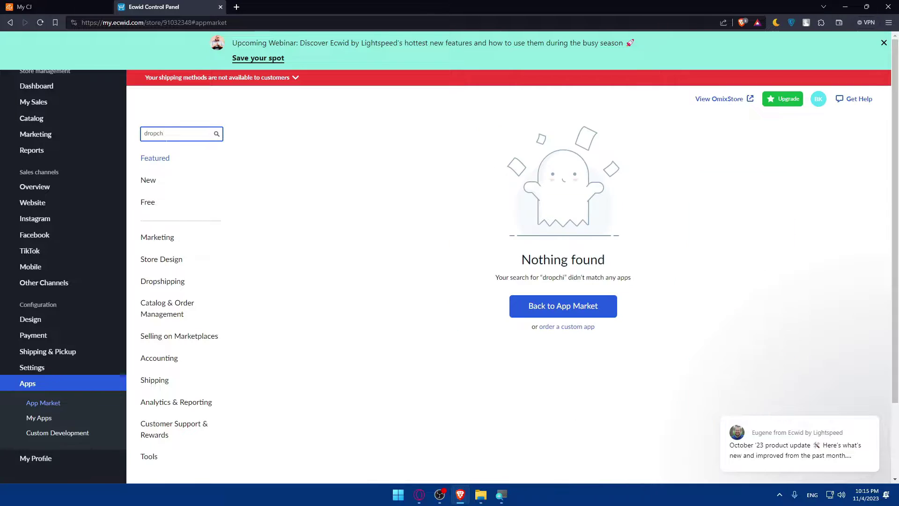
pyautogui.write('ship')
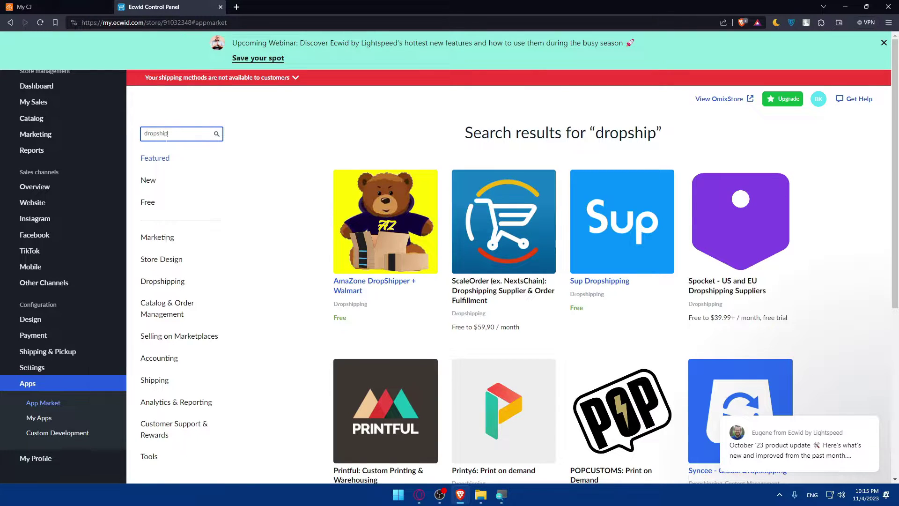
pyautogui.scroll(-6, 588, 218)
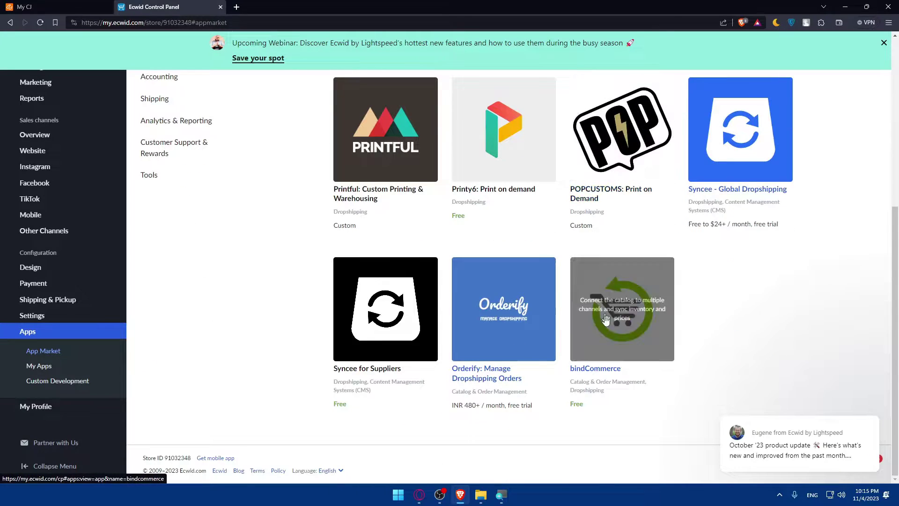
pyautogui.scroll(2, 705, 221)
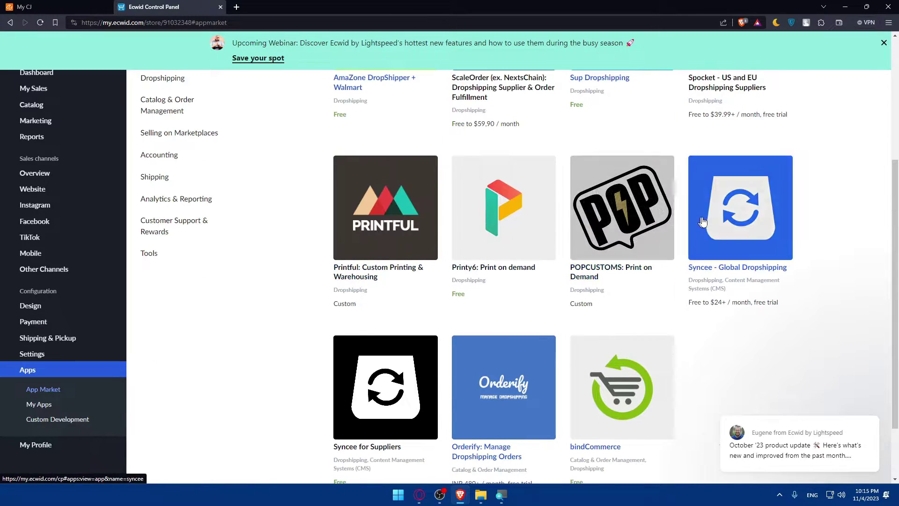
pyautogui.scroll(5, 705, 222)
# Step: Replace the search with 'cj' and confirm nothing is found
pyautogui.click(172, 135)
pyautogui.hotkey('ctrl', 'a')
pyautogui.moveTo(110, 137)
pyautogui.write('cj')
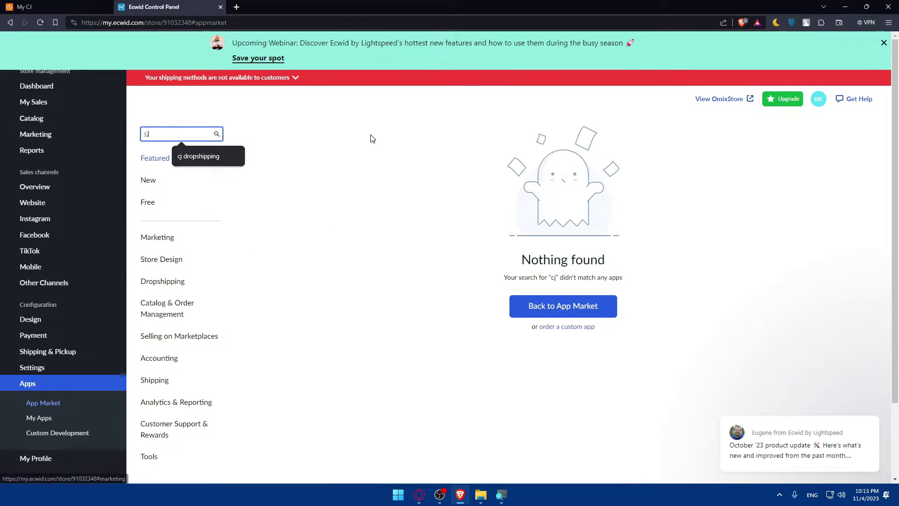
pyautogui.click(198, 155)
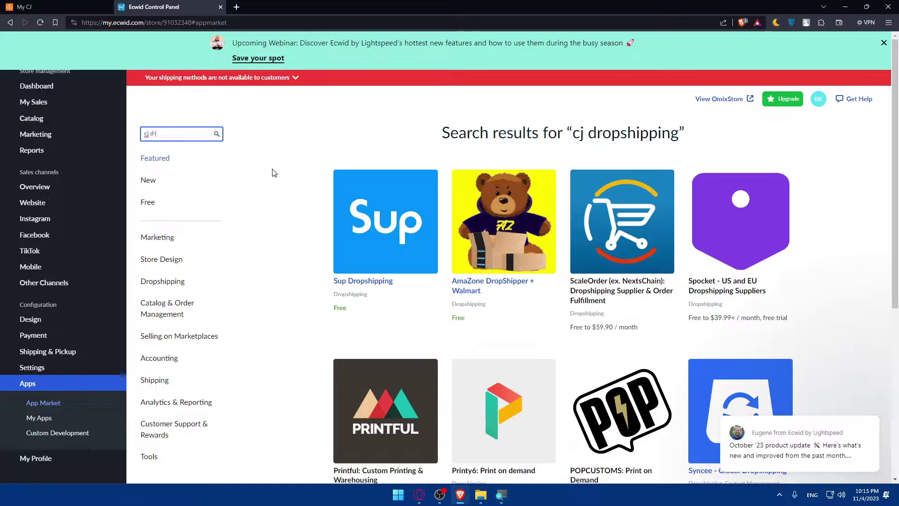
pyautogui.click(315, 128)
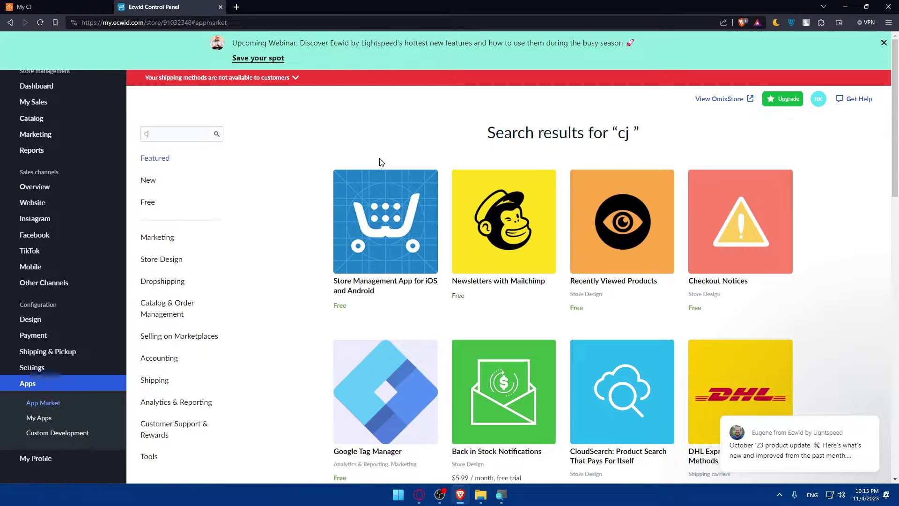
pyautogui.click(172, 127)
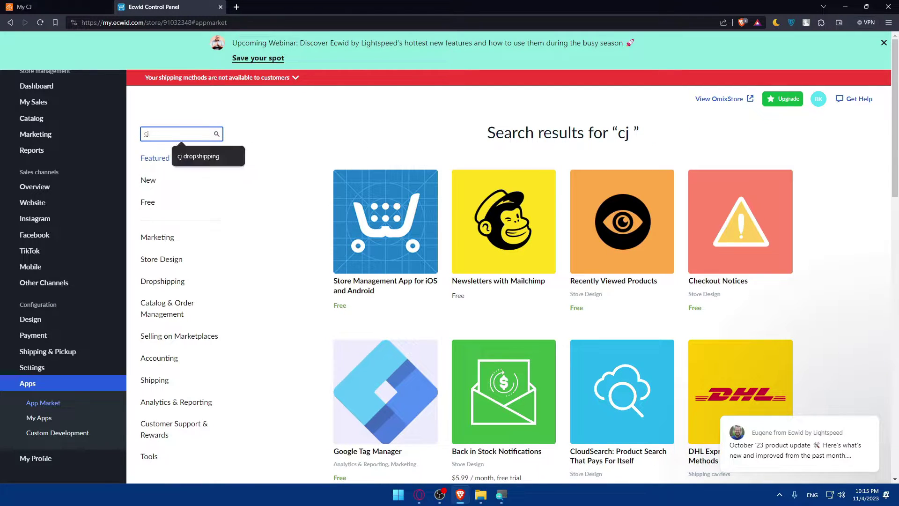
pyautogui.click(178, 104)
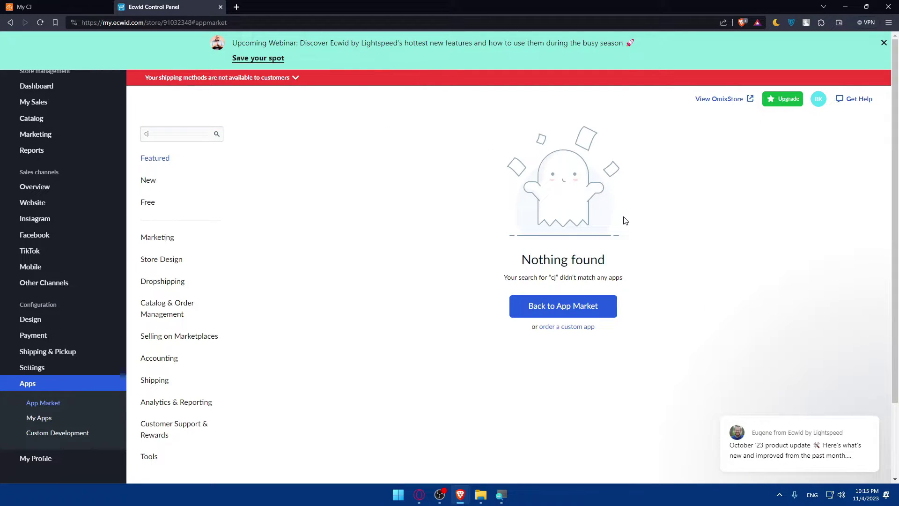
# Step: Open Ecwid's custom app request Typeform and advance to its Store ID question
pyautogui.click(576, 328)
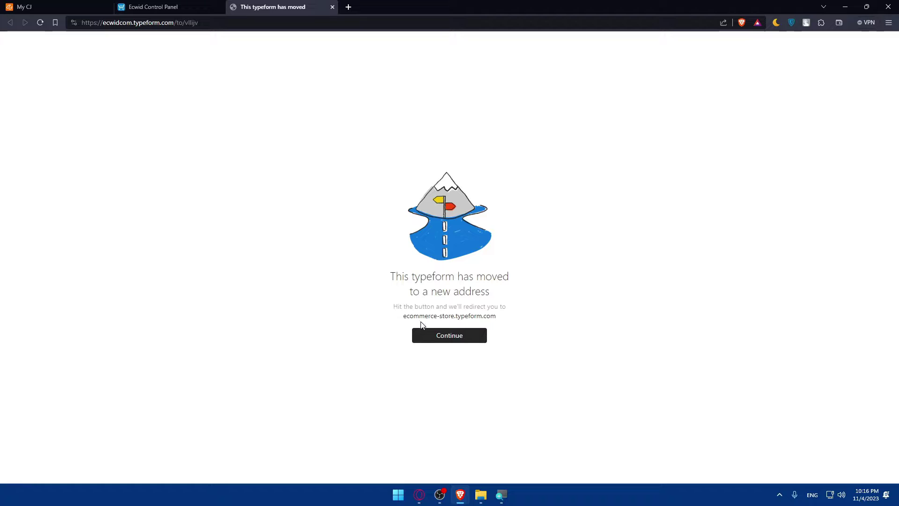
pyautogui.click(439, 336)
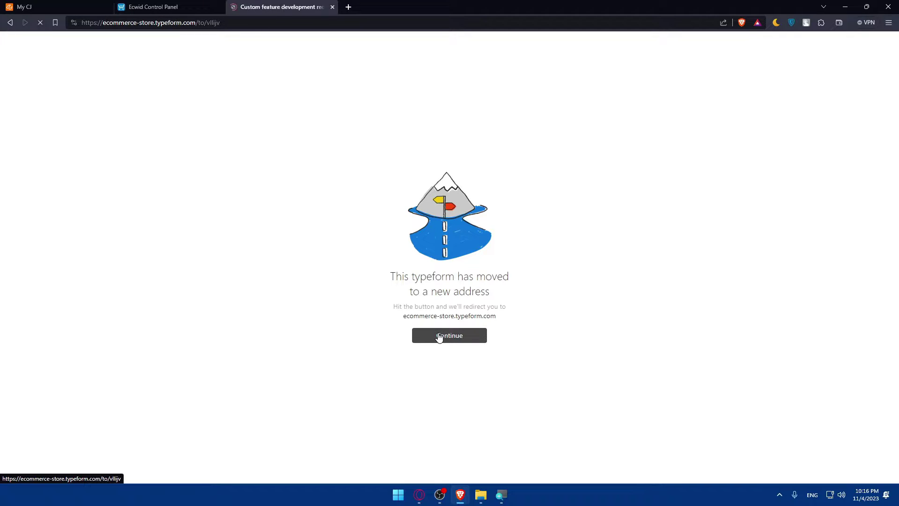
pyautogui.click(439, 336)
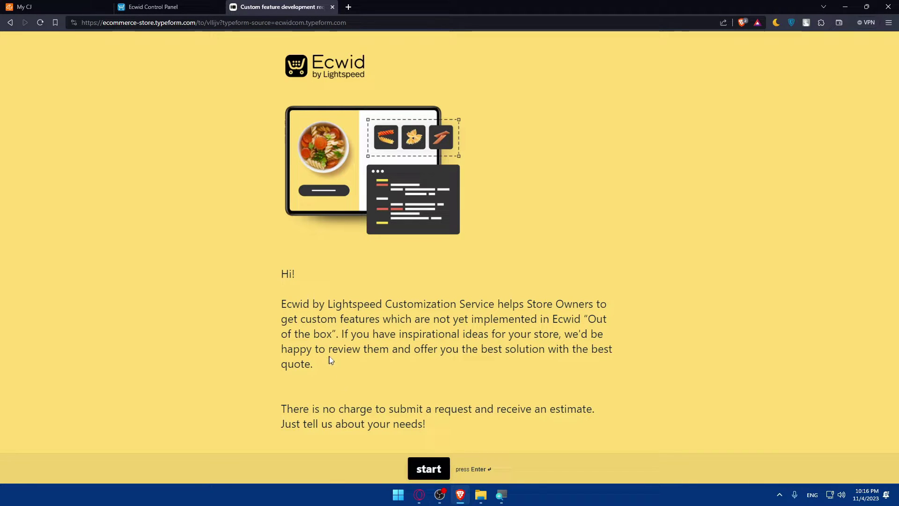
pyautogui.moveTo(281, 304); pyautogui.dragTo(415, 303)
pyautogui.click(556, 302)
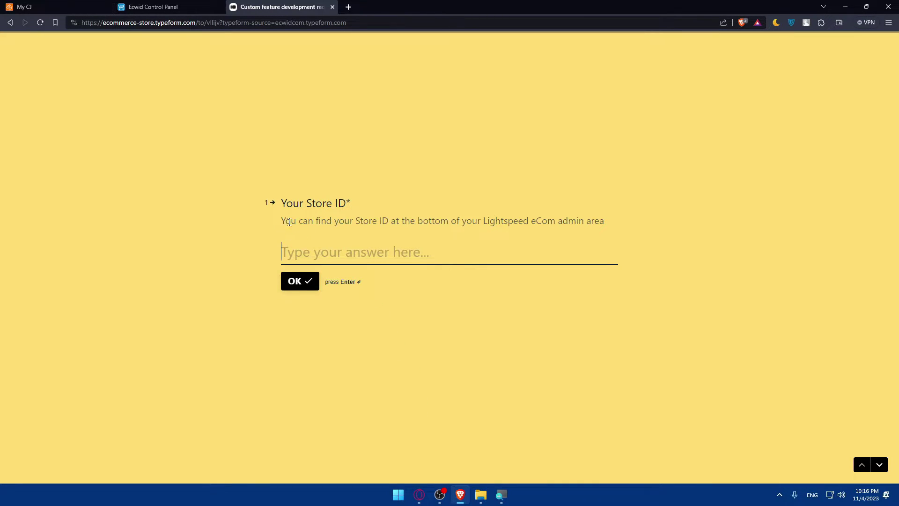
pyautogui.moveTo(285, 222); pyautogui.dragTo(583, 224)
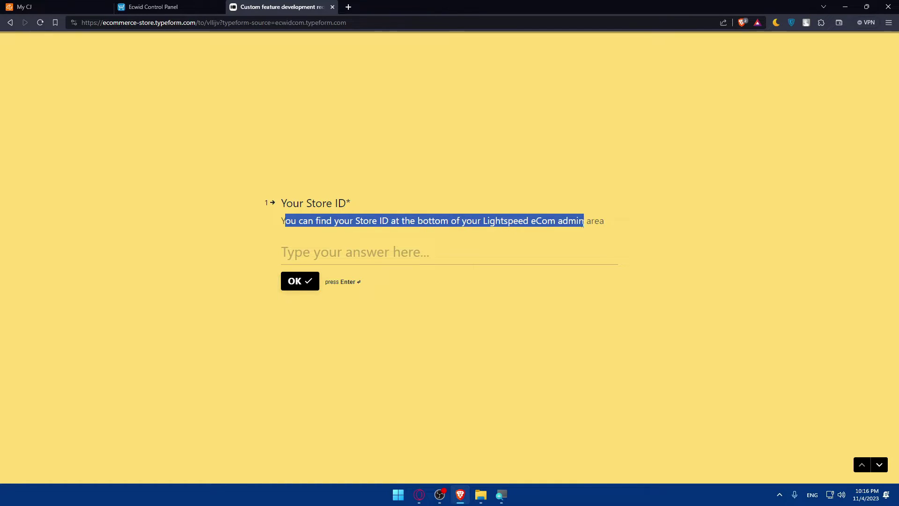
pyautogui.click(369, 255)
pyautogui.click(316, 282)
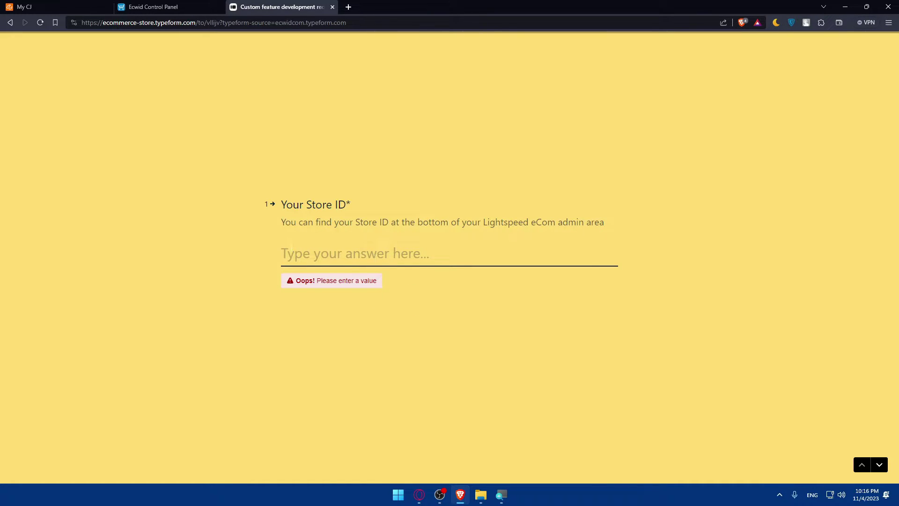
pyautogui.click(150, 7)
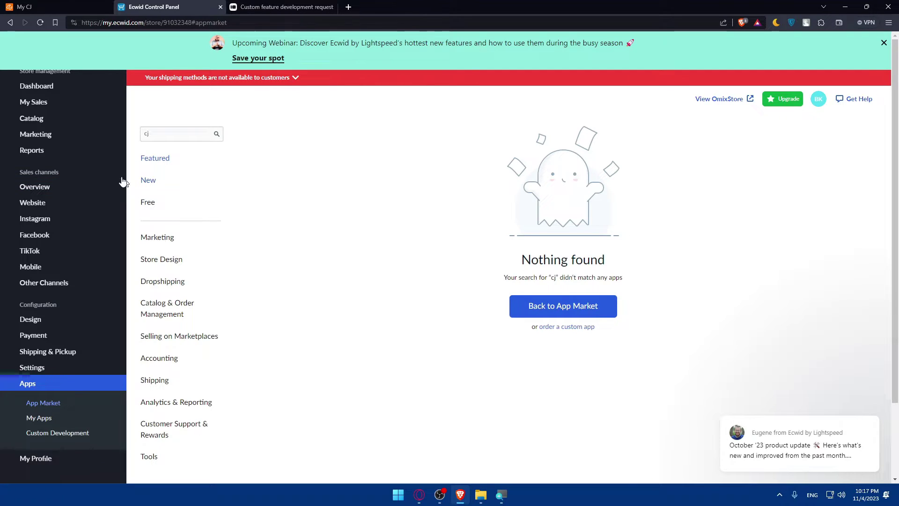
# Step: In My CJ, check the Woocommerce authorization page, then return to the Shopify store list
pyautogui.click(57, 7)
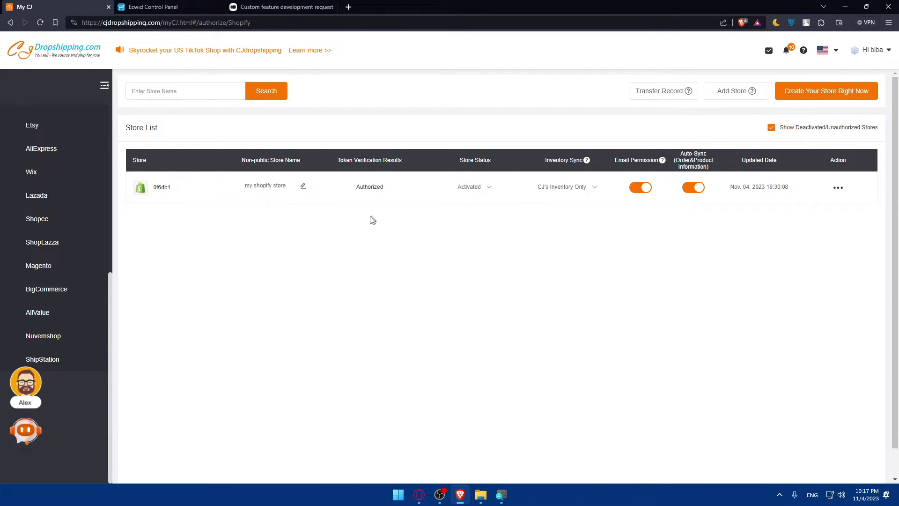
pyautogui.scroll(4, 55, 277)
pyautogui.scroll(2, 58, 154)
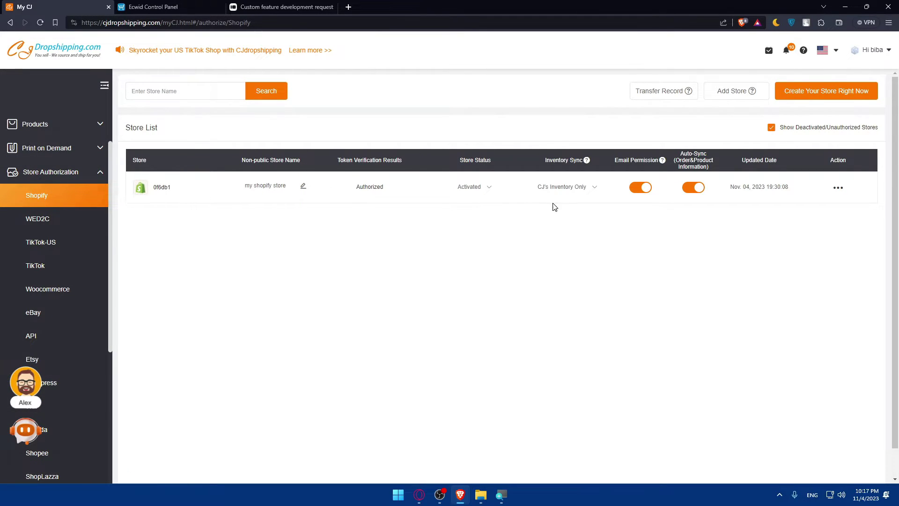
pyautogui.click(64, 289)
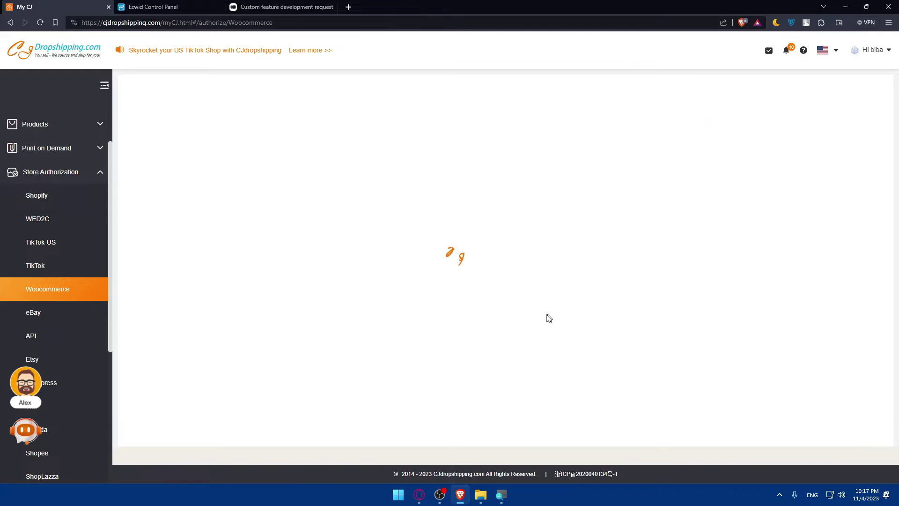
pyautogui.click(58, 203)
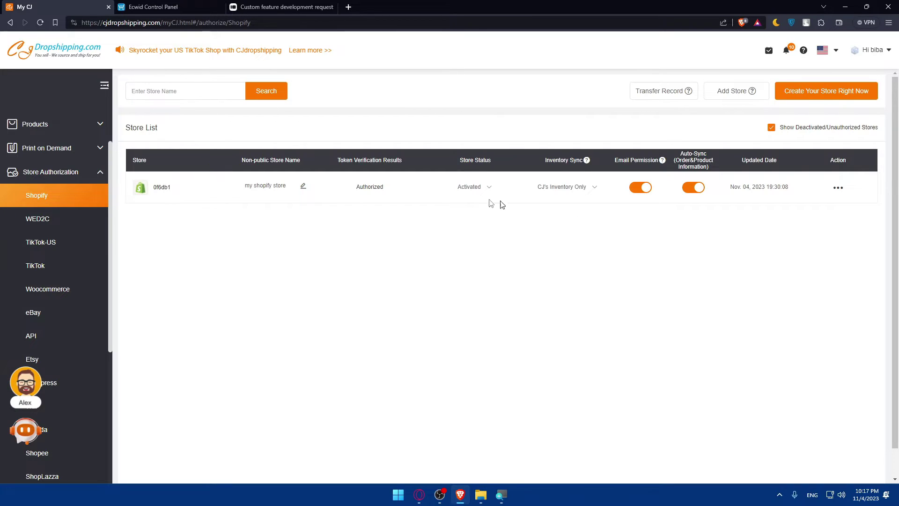
# Step: Search the Ecwid App Market for 'shopify' and open the bindCommerce app
pyautogui.click(169, 6)
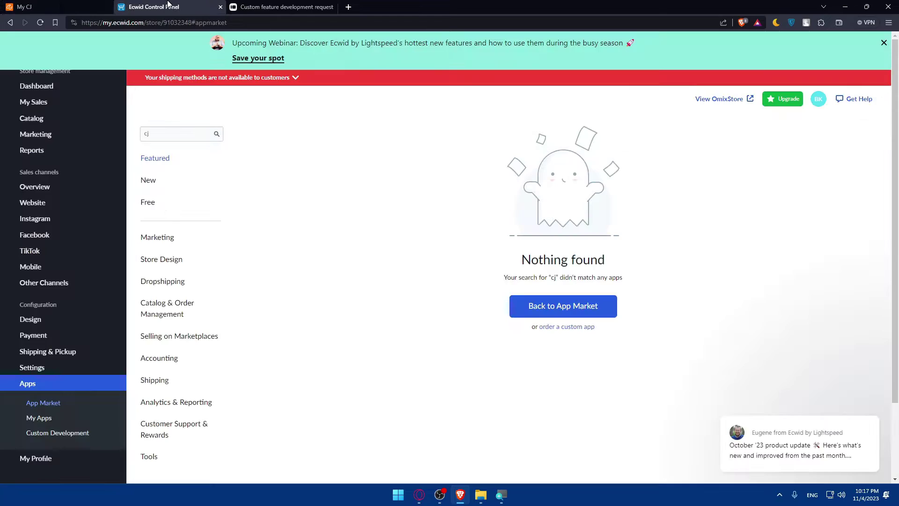
pyautogui.click(191, 131)
pyautogui.moveTo(58, 132)
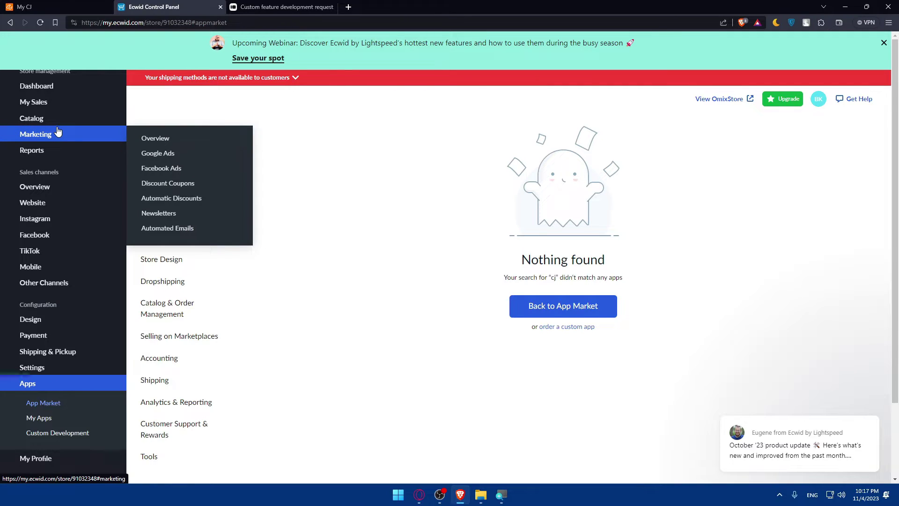
pyautogui.write('sho')
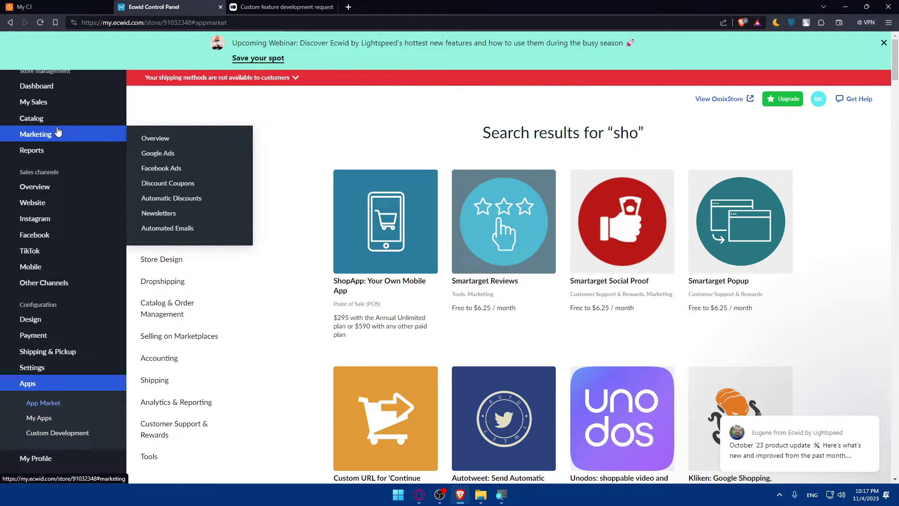
pyautogui.write('pify')
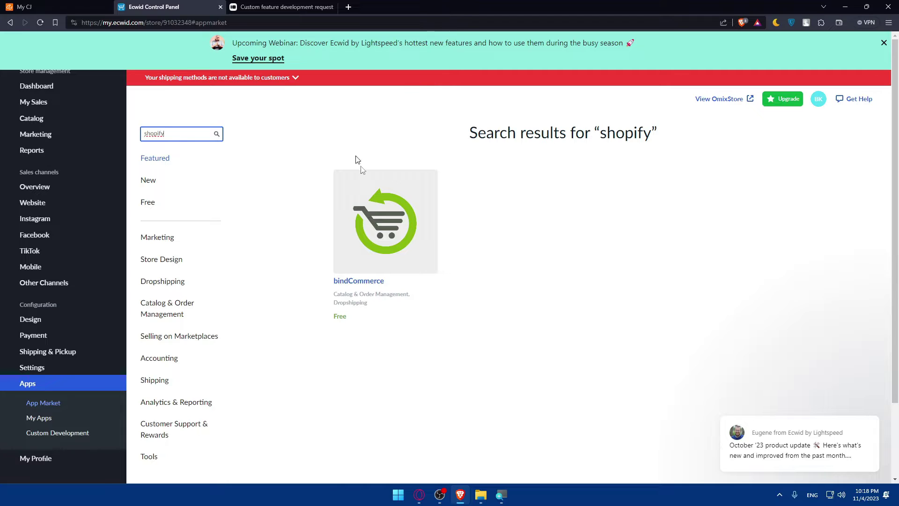
pyautogui.click(365, 264)
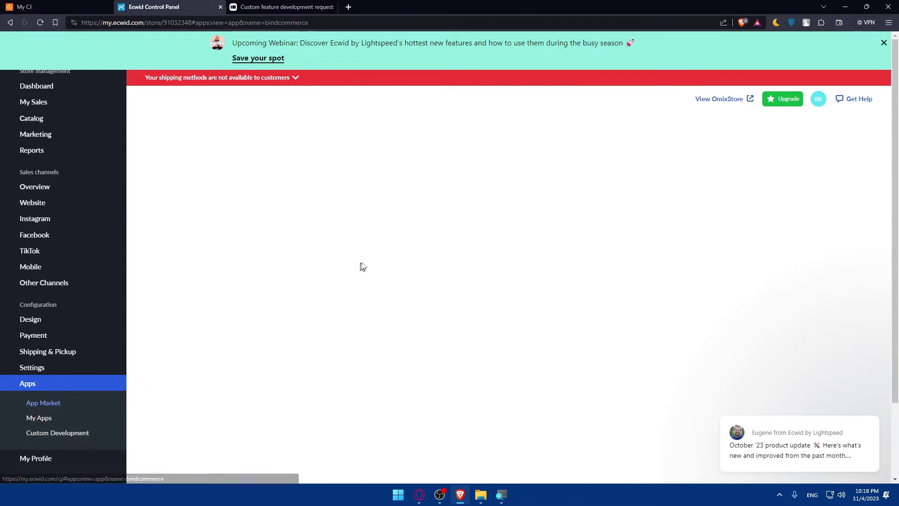
# Step: Read the bindCommerce description and try to get the app, reaching the upgrade plans
pyautogui.scroll(-2, 434, 241)
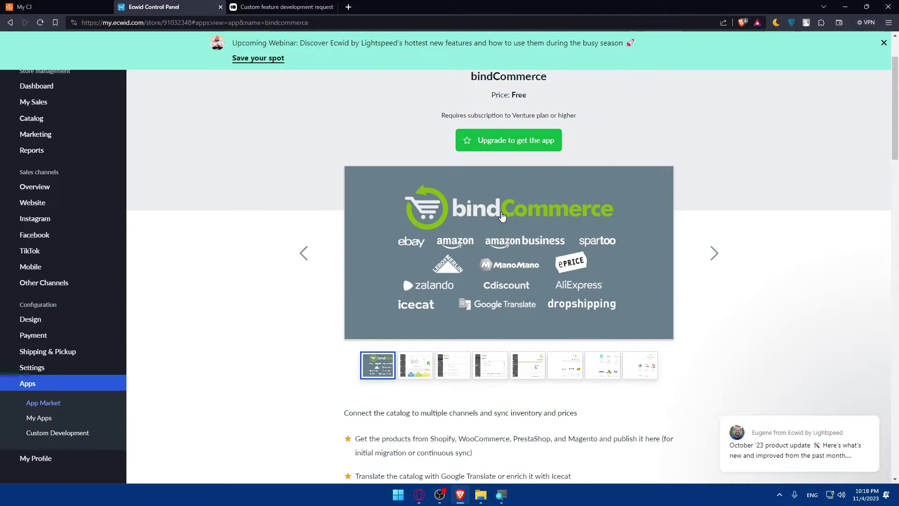
pyautogui.scroll(-10, 501, 217)
pyautogui.scroll(-3, 500, 223)
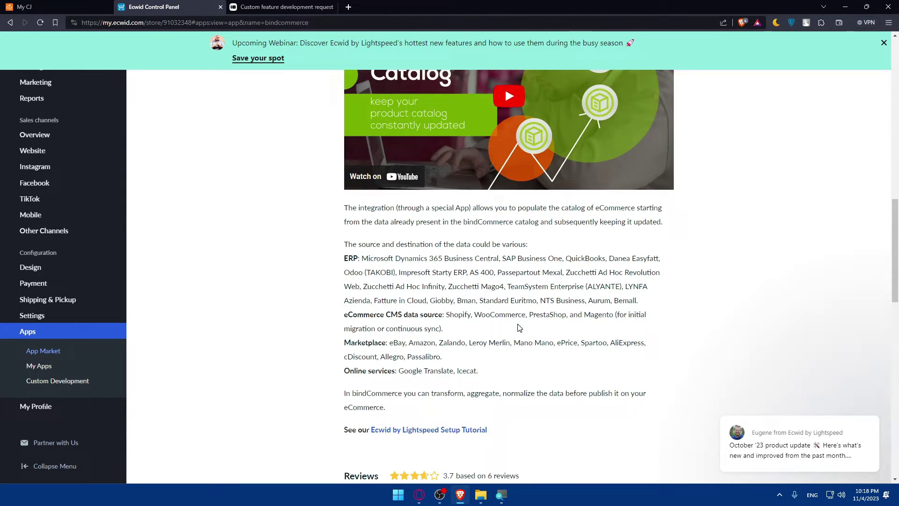
pyautogui.doubleClick(455, 314)
pyautogui.click(483, 335)
pyautogui.scroll(13, 497, 324)
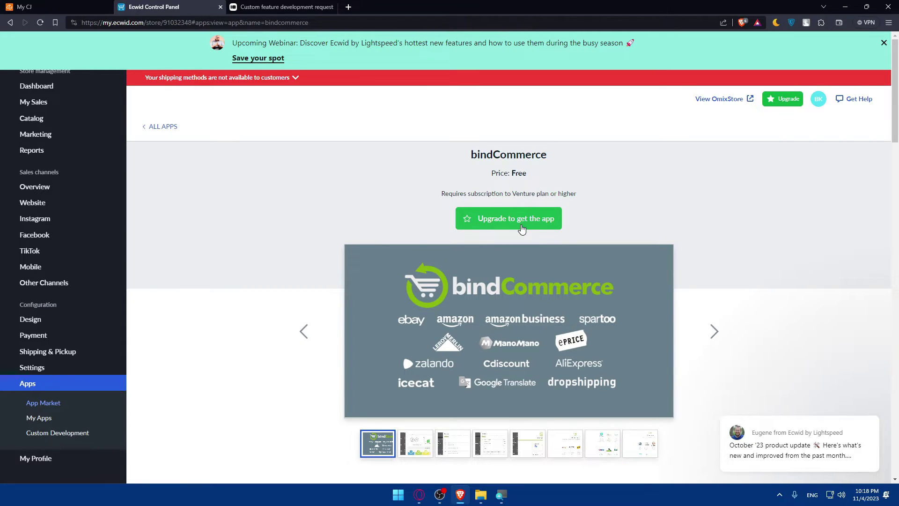
pyautogui.click(522, 229)
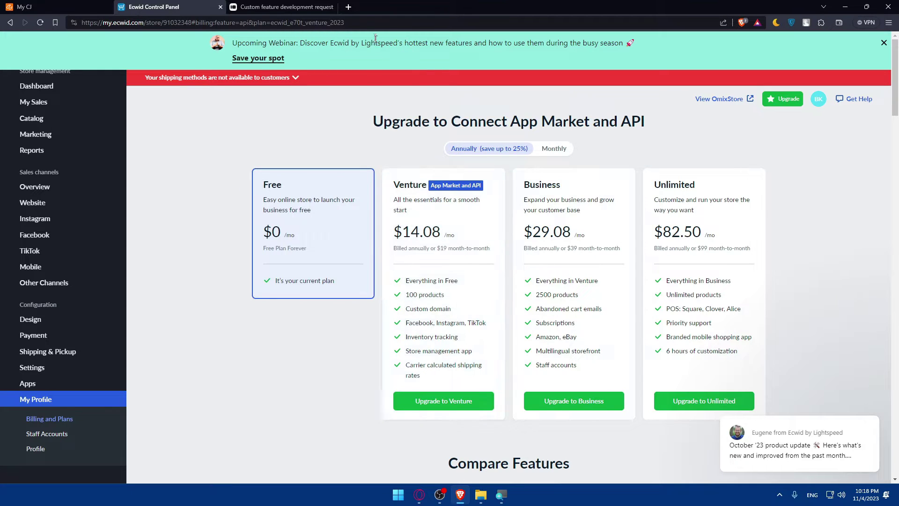
# Step: Log in to the Shopify store admin in a new tab and close the Typeform tab
pyautogui.click(349, 7)
pyautogui.write('sho')
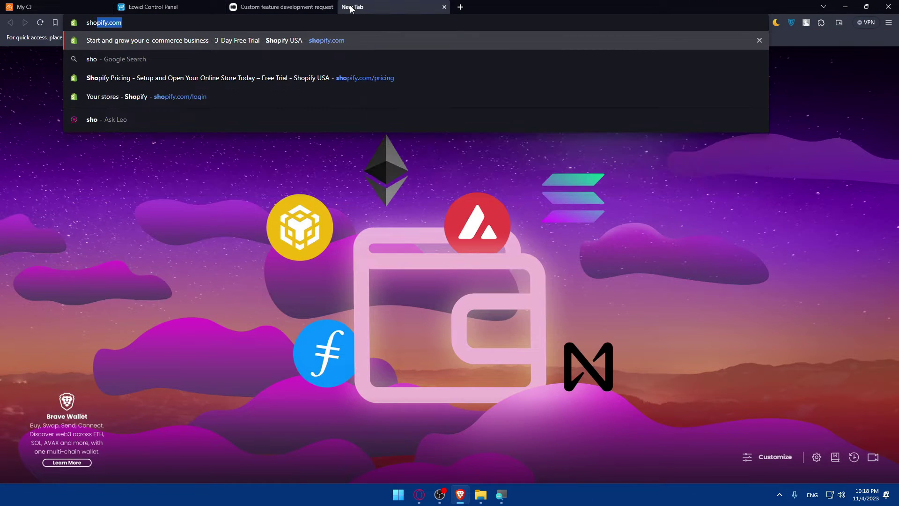
pyautogui.press('Return')
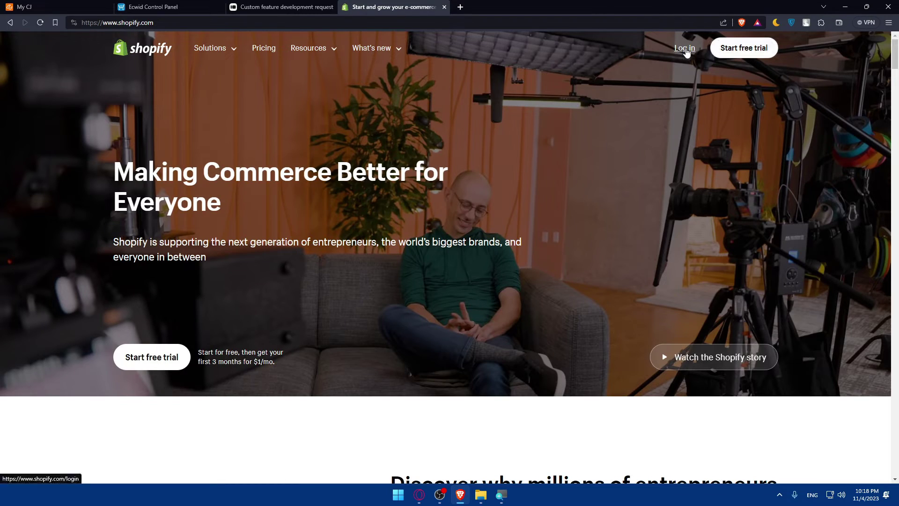
pyautogui.click(685, 48)
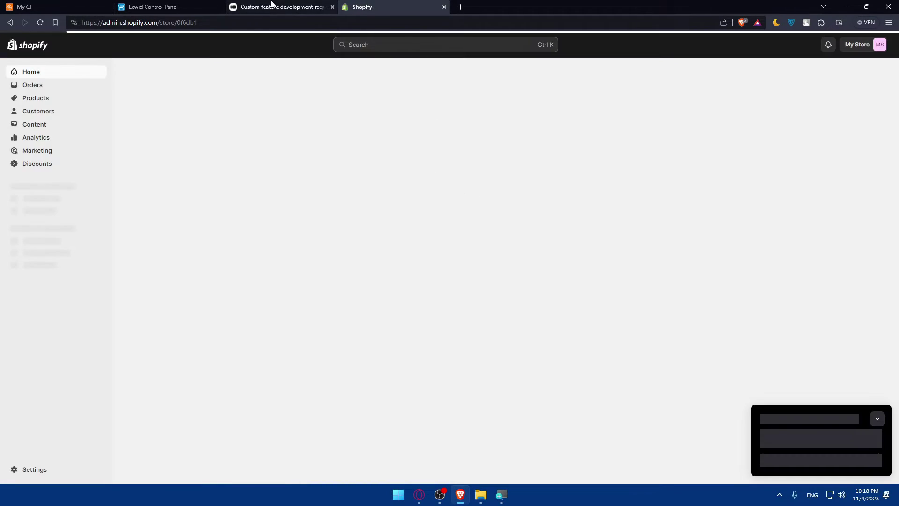
pyautogui.click(283, 6)
pyautogui.click(332, 7)
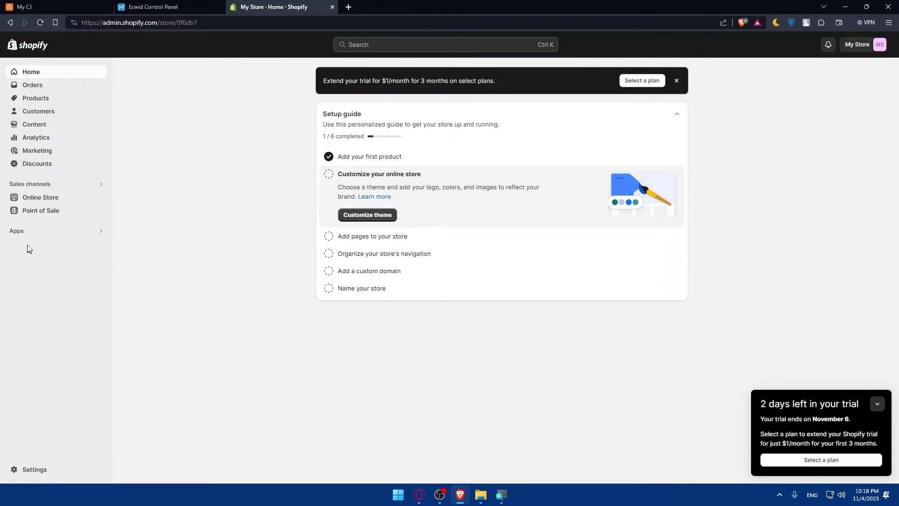
# Step: Search the Shopify App Store for 'ecwid', then close it and return to Ecwid
pyautogui.click(79, 233)
pyautogui.click(349, 155)
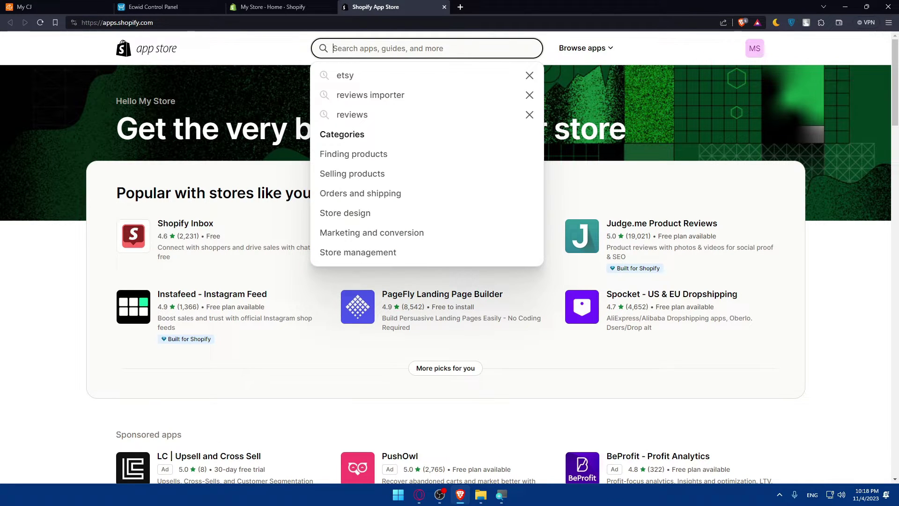
pyautogui.write('ecwid')
pyautogui.press('Return')
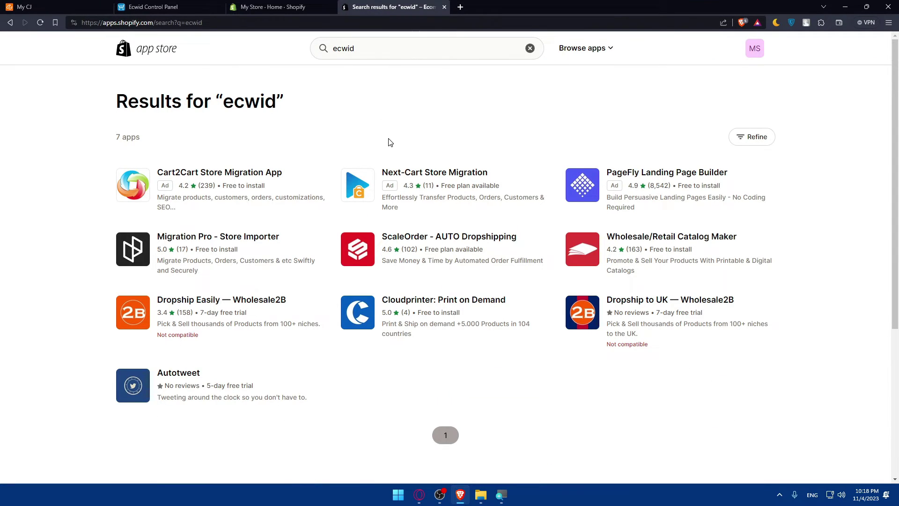
pyautogui.scroll(-5, 481, 284)
pyautogui.scroll(5, 481, 284)
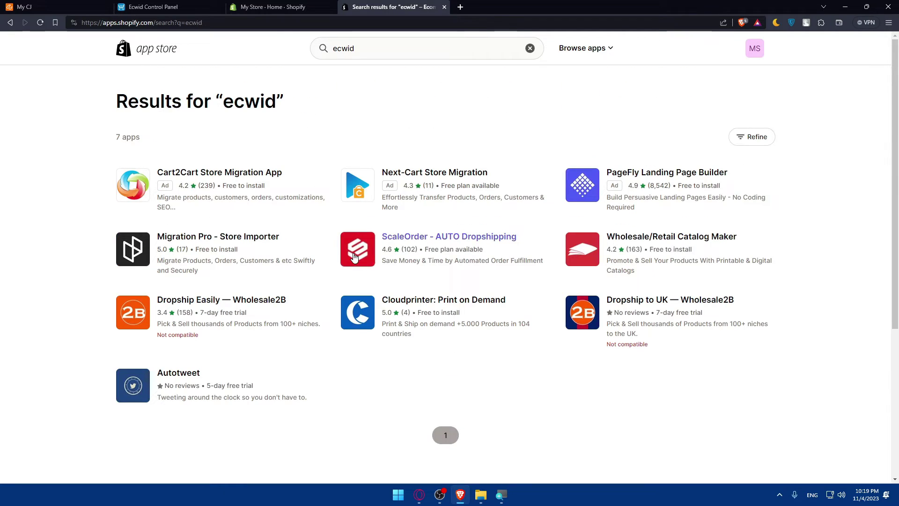
pyautogui.click(444, 7)
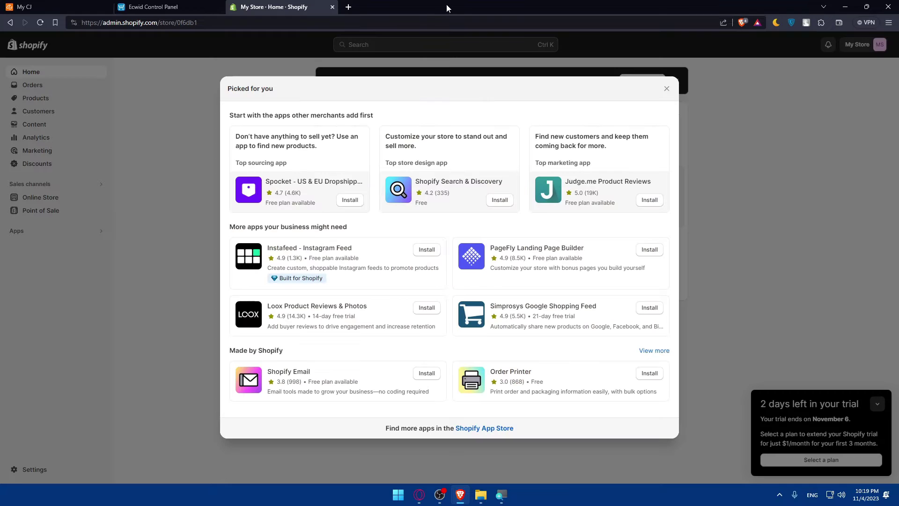
pyautogui.click(153, 7)
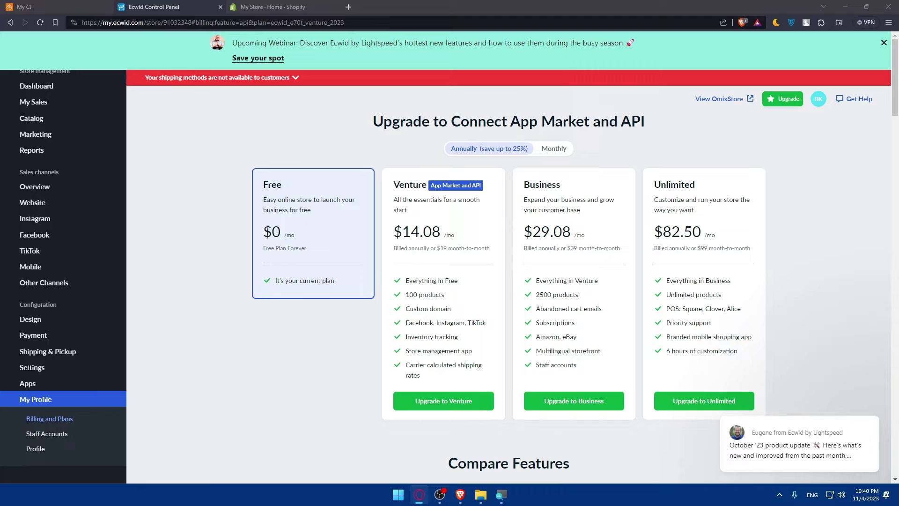
# Step: Check CJ's Products > Listed page showing two Shopify products, then return to Ecwid
pyautogui.click(47, 7)
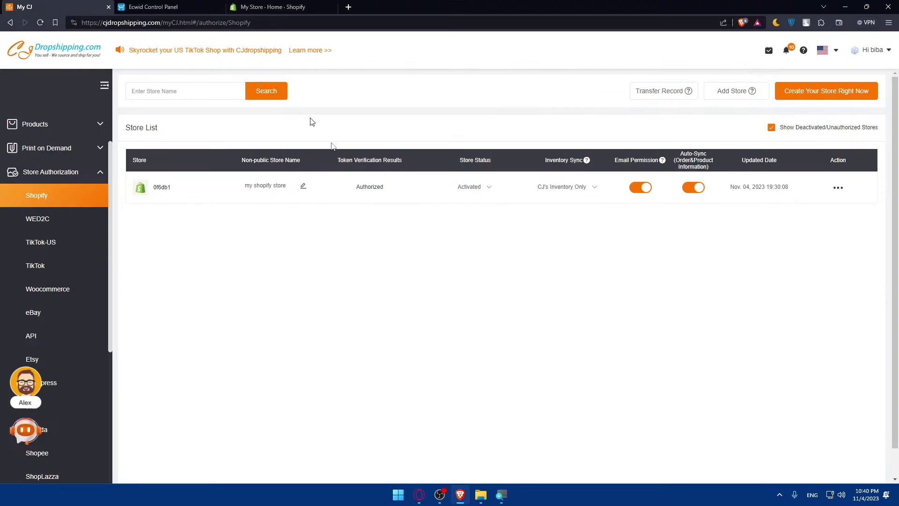
pyautogui.scroll(3, 65, 187)
pyautogui.click(60, 187)
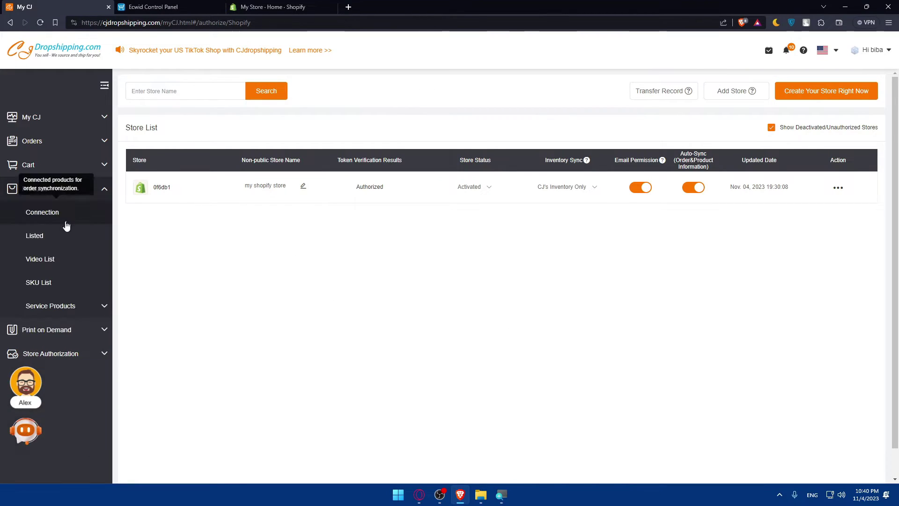
pyautogui.click(47, 237)
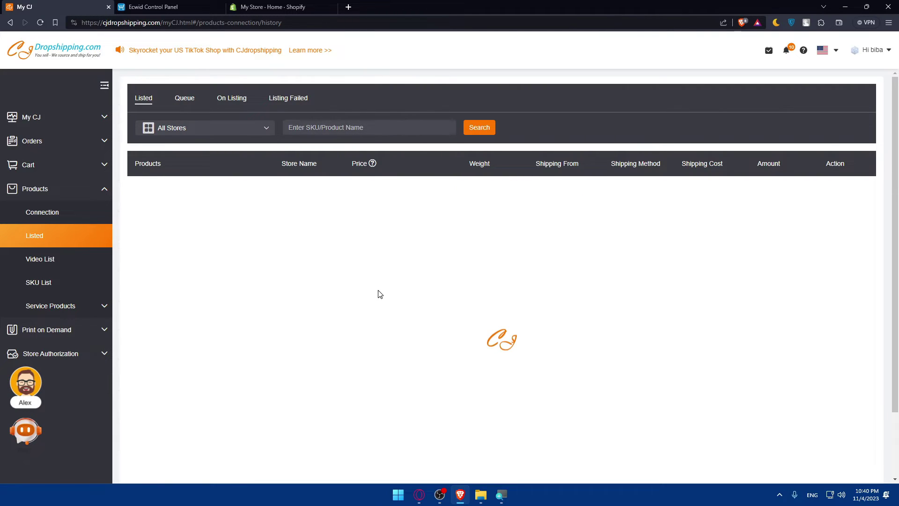
pyautogui.click(177, 4)
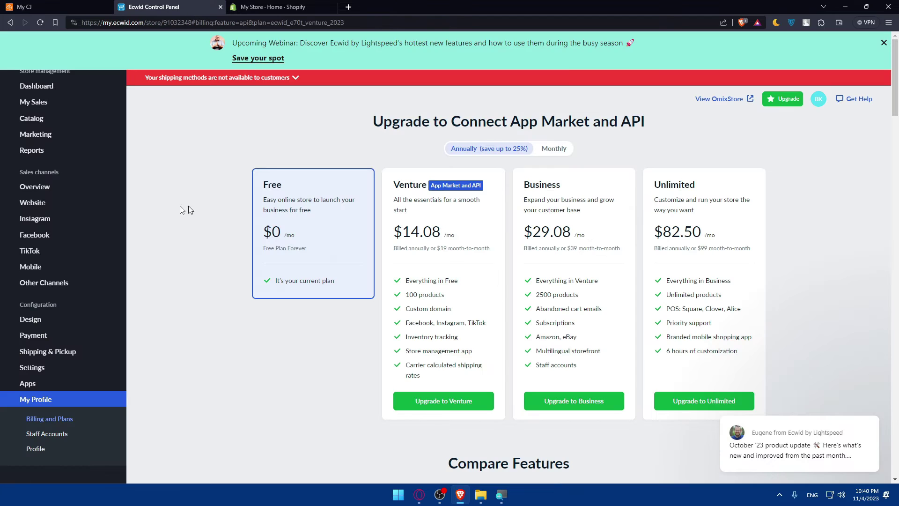
# Step: Go from the Ecwid dashboard to the Products catalog
pyautogui.click(36, 86)
pyautogui.moveTo(55, 209)
pyautogui.click(457, 289)
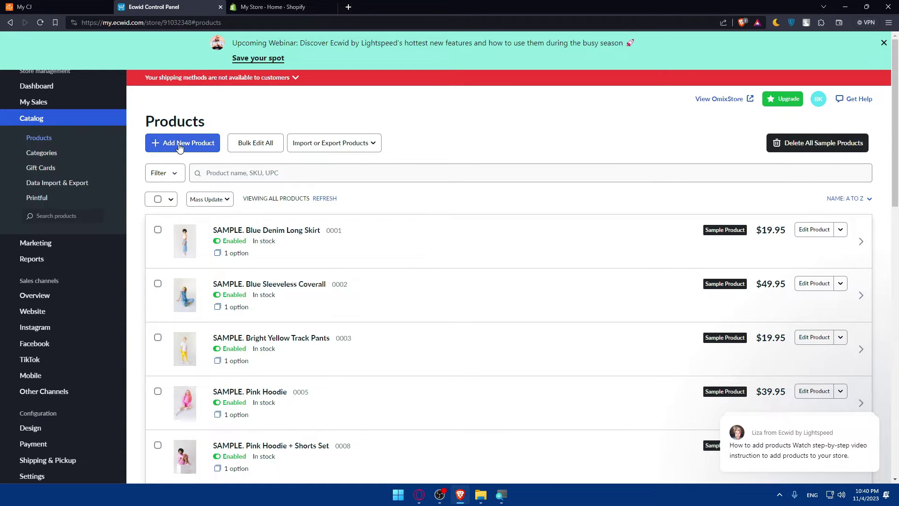
# Step: Start a new product, then abandon the form without saving
pyautogui.click(181, 143)
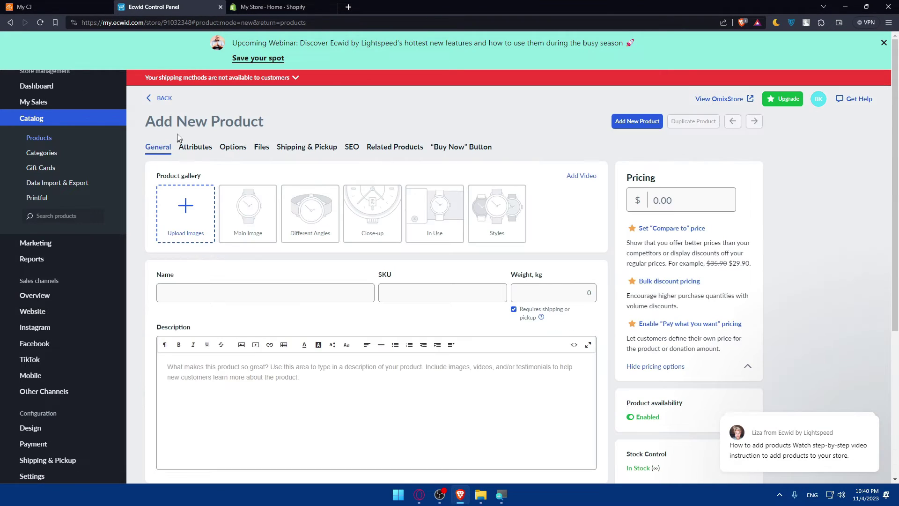
pyautogui.hotkey('alt', 'Left')
pyautogui.click(491, 298)
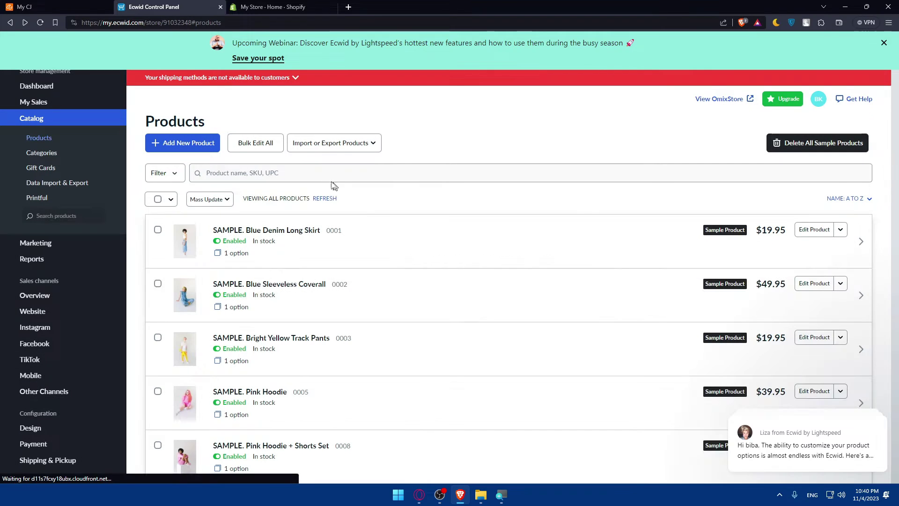
# Step: Show the Import or Export Products options, glance at CJdropshipping's listed products, and return
pyautogui.click(346, 149)
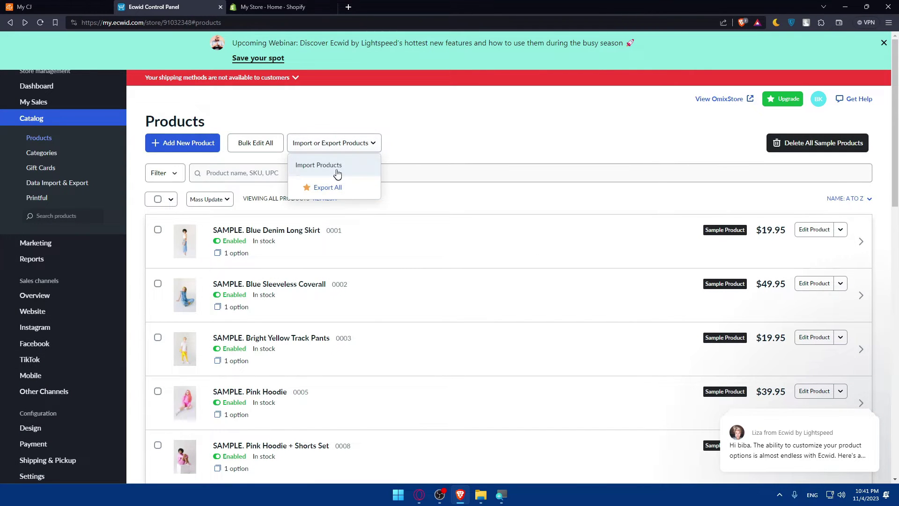
pyautogui.click(66, 5)
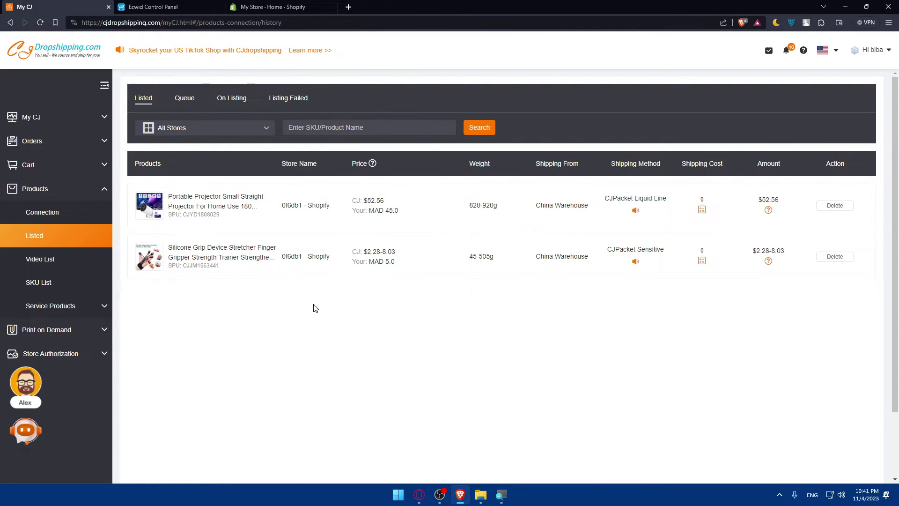
pyautogui.click(159, 6)
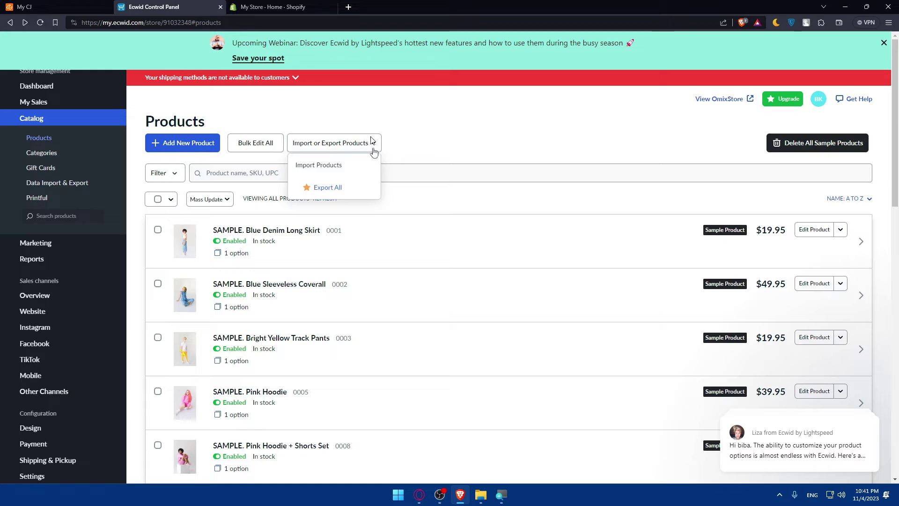
# Step: Try uploading a catalog file on the Import Products page, then cancel and go back
pyautogui.click(307, 177)
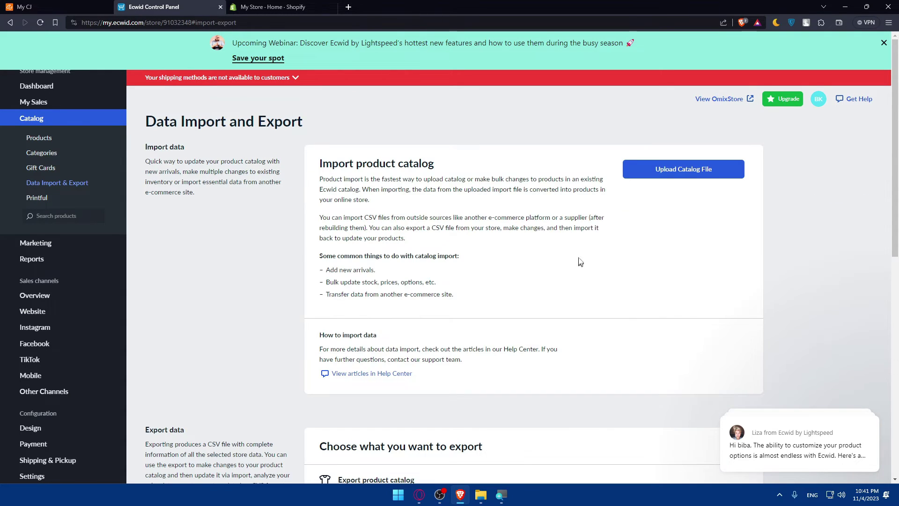
pyautogui.click(670, 170)
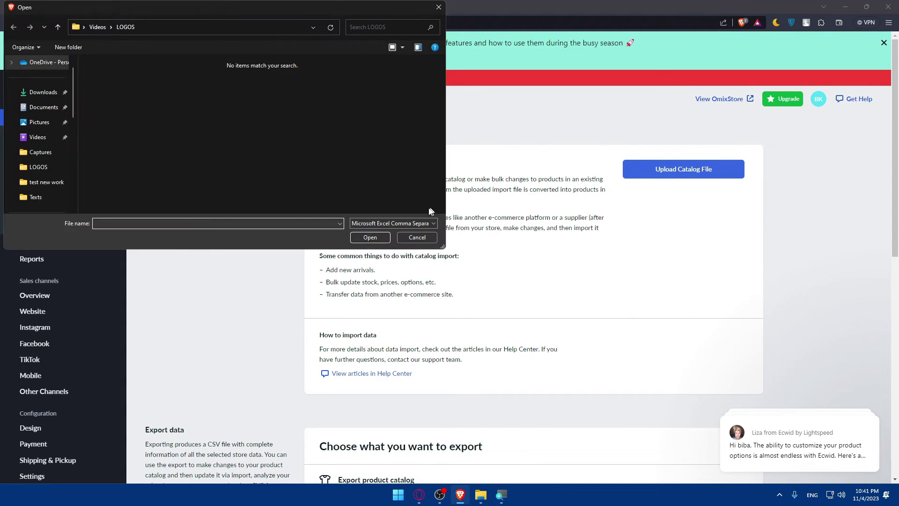
pyautogui.click(395, 226)
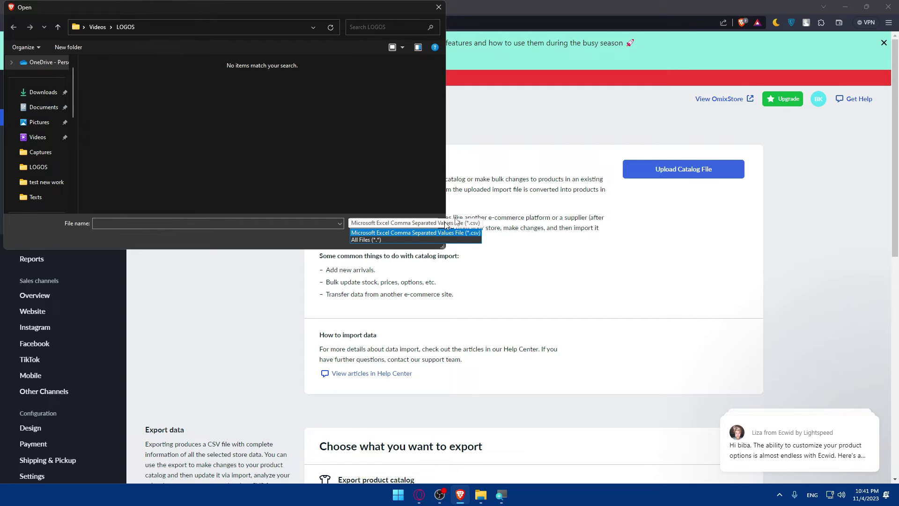
pyautogui.press('Escape')
pyautogui.press('Escape')
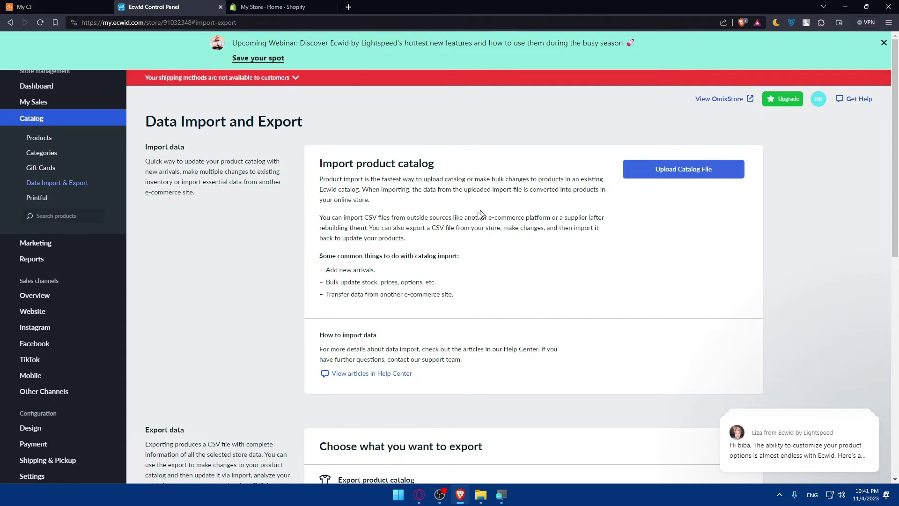
pyautogui.hotkey('alt', 'Left')
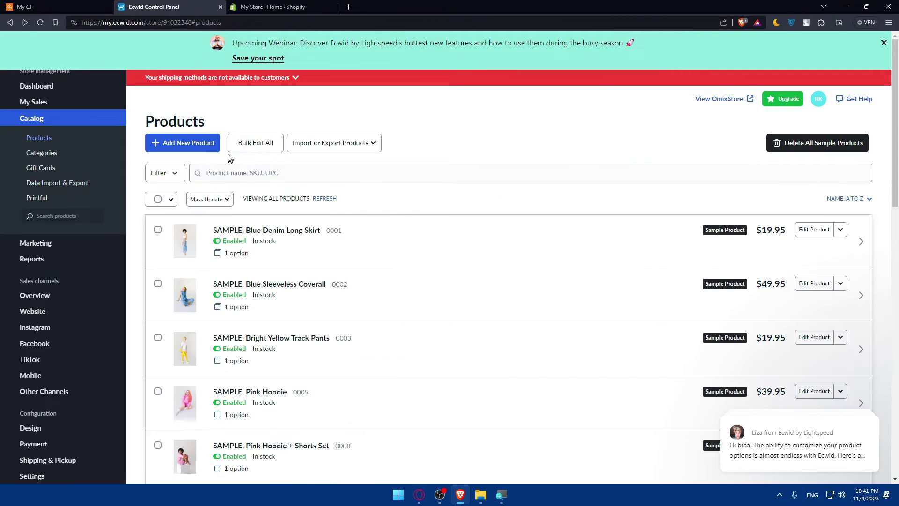
# Step: Try Export All to CSV, which needs the Venture plan, then return to CJdropshipping's Listed page
pyautogui.click(305, 153)
pyautogui.click(344, 192)
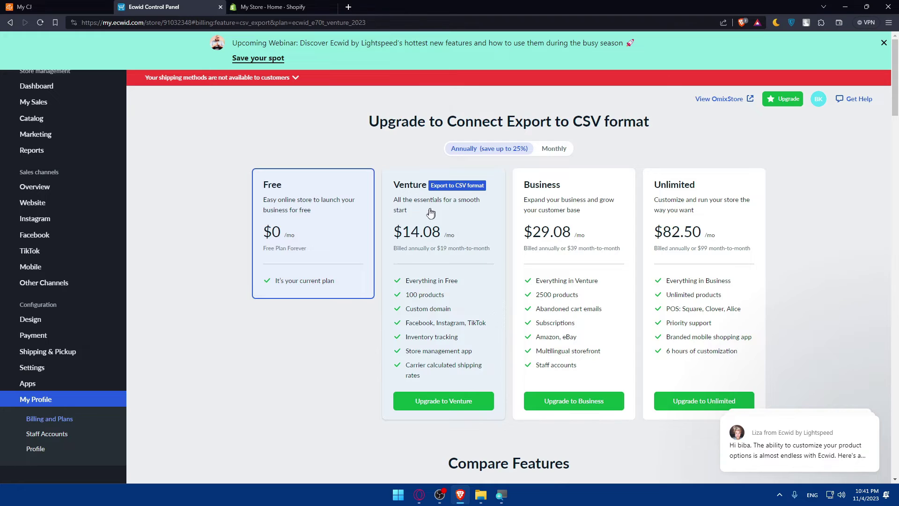
pyautogui.hotkey('alt', 'Left')
pyautogui.click(61, 7)
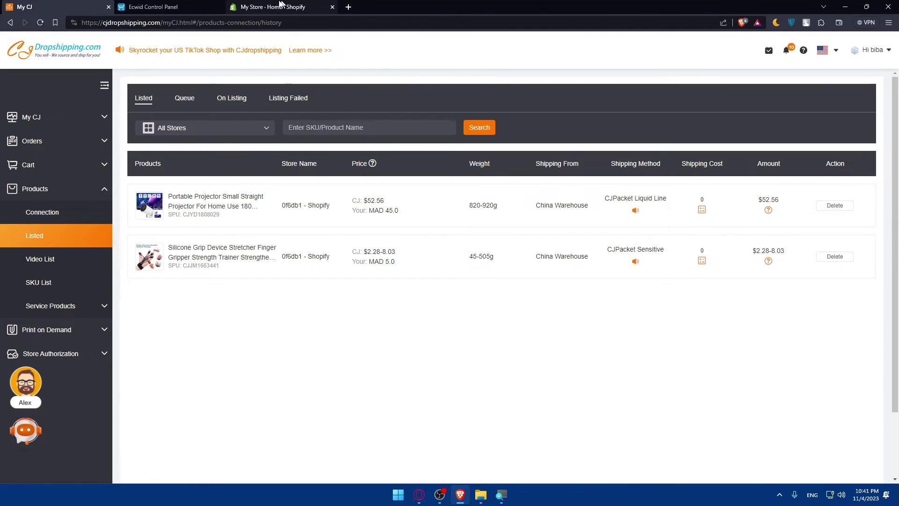
# Step: Close the Shopify admin tab, leaving CJdropshipping's Listed page and the Ecwid control panel open
pyautogui.click(300, 6)
pyautogui.click(170, 7)
pyautogui.click(286, 7)
pyautogui.click(332, 8)
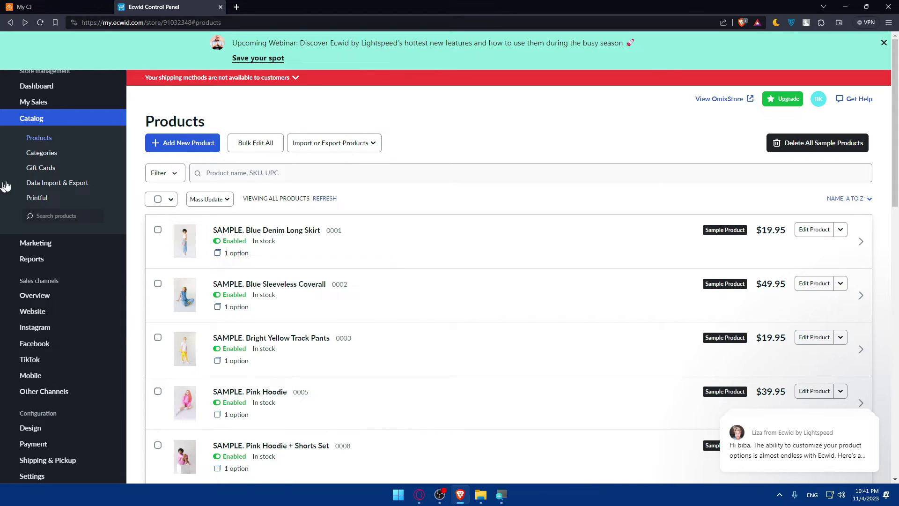
pyautogui.click(93, 6)
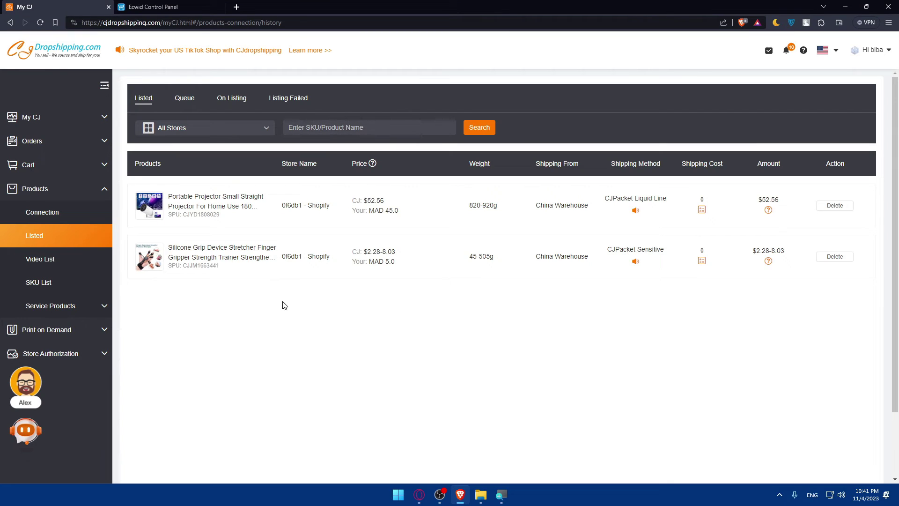